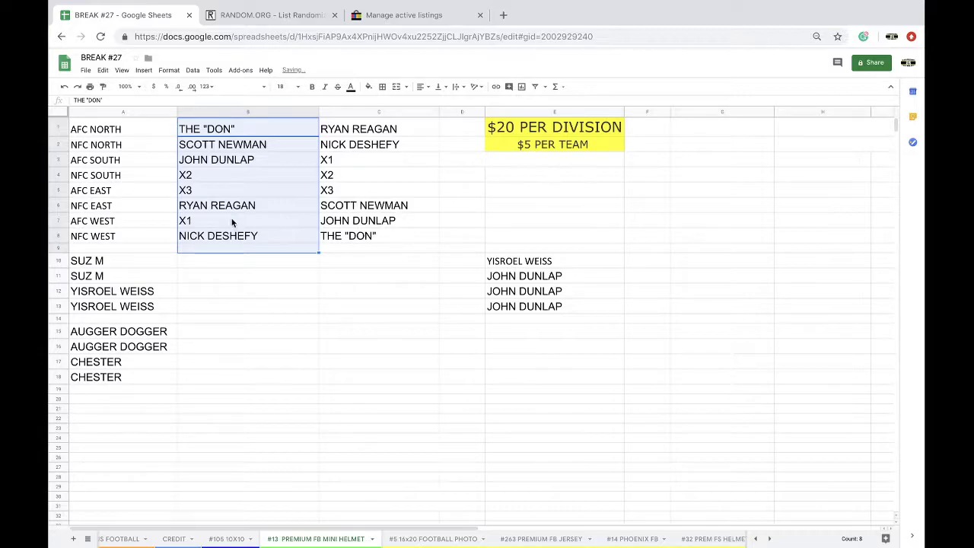
left_click(204, 146)
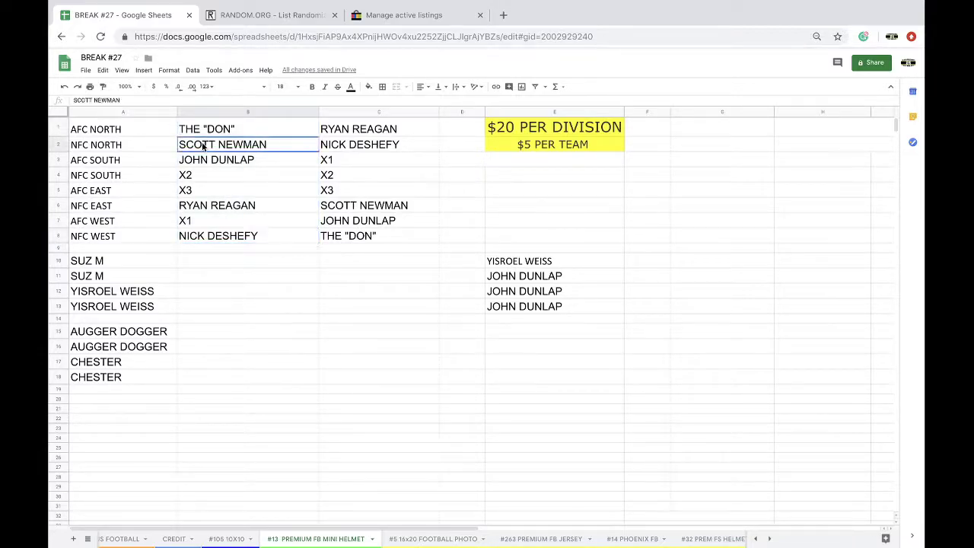
left_click(203, 163)
left_click(204, 177)
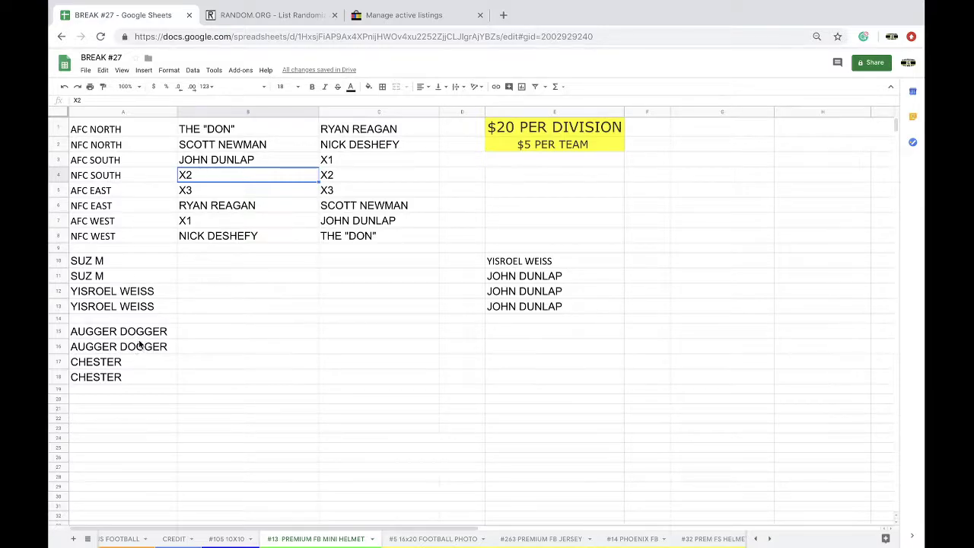
Step: Enter CAROLINA in cell B15 and TAMPA in cell B17
left_click(220, 329)
type("ca")
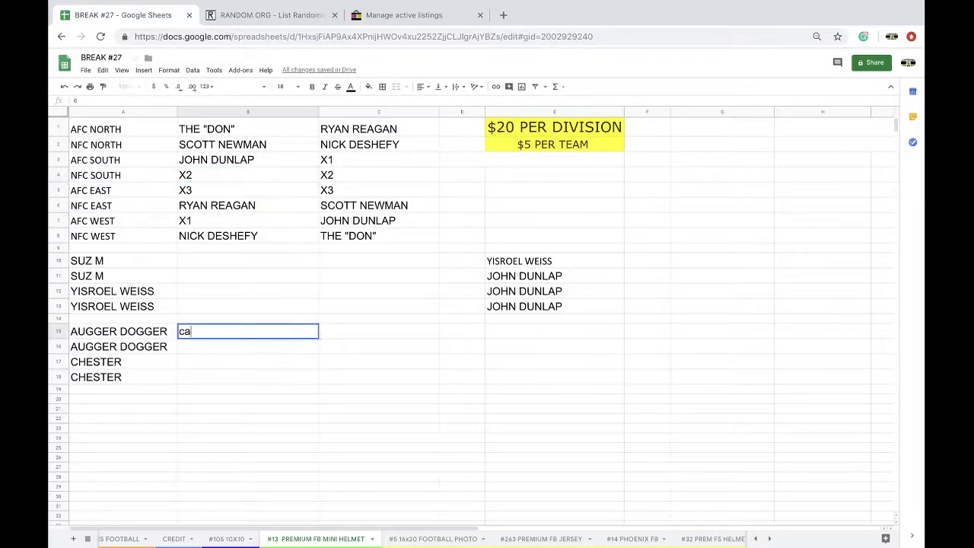
type("AROLINA")
key("Return")
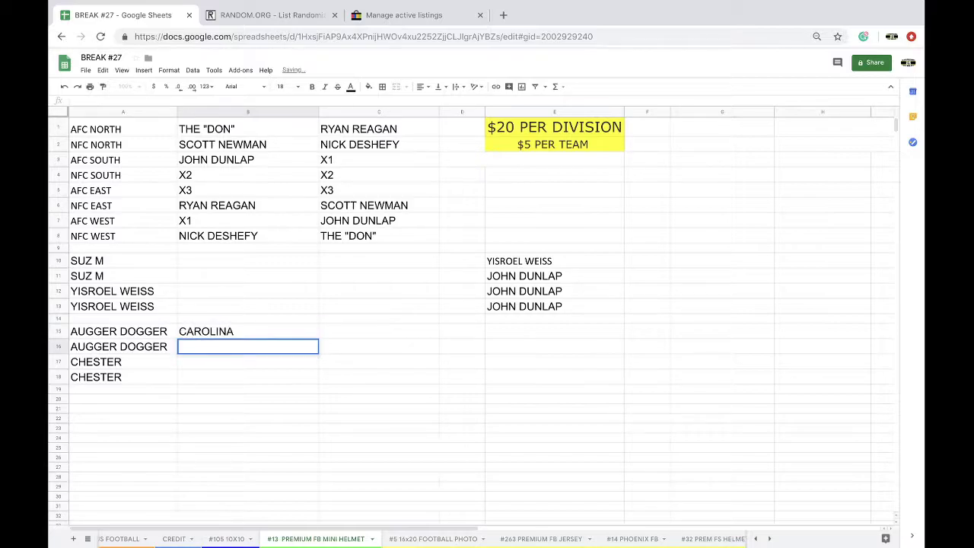
key("Return")
type("TAMPA")
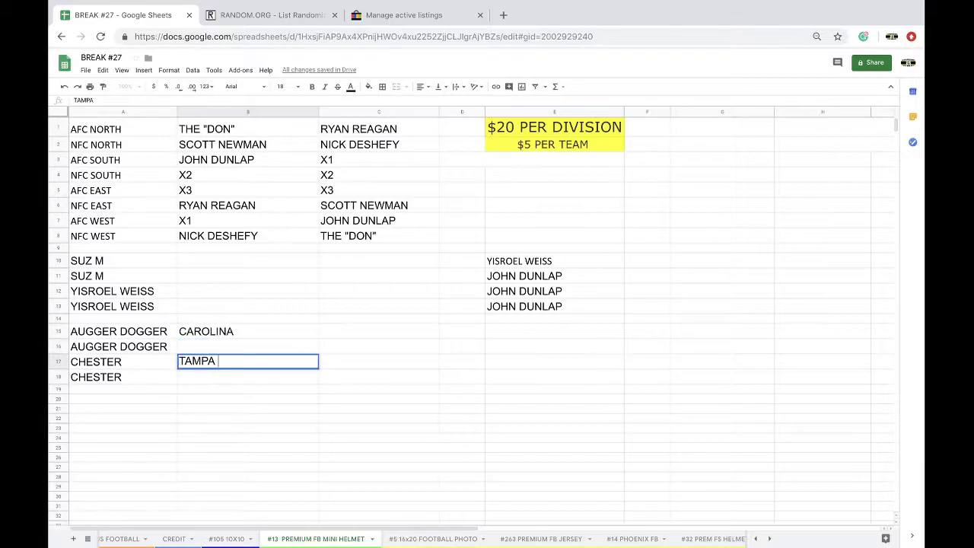
key("Up")
Step: Copy CAROLINA from B15 into B16, and replace the entry in B15 with ATLANTA
key("Up")
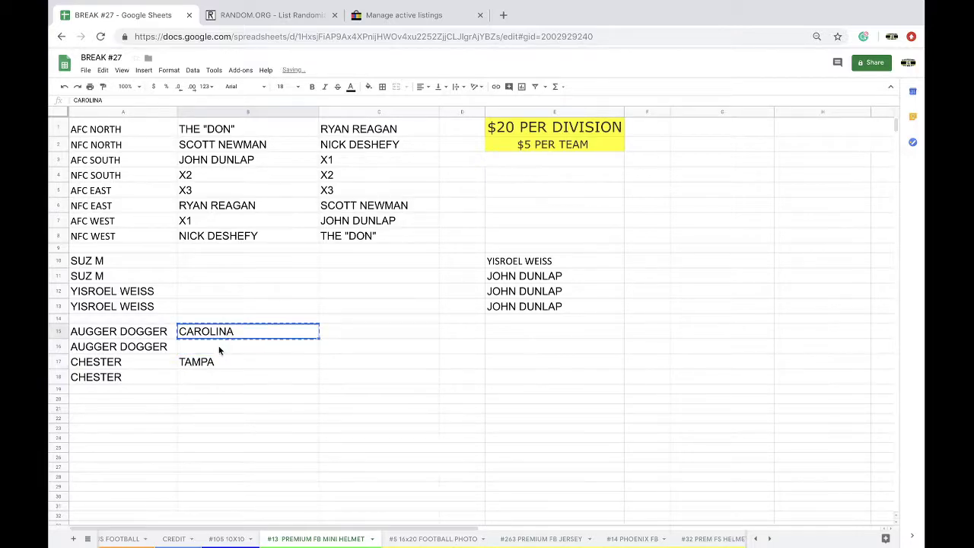
key("ctrl+c")
key("Down")
key("ctrl+v")
key("Up")
type("ATLANTA")
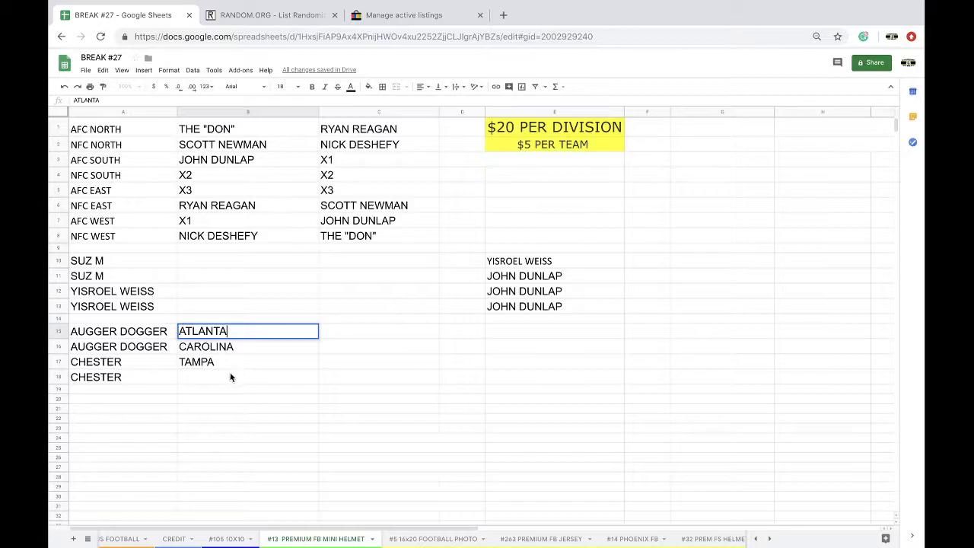
left_click(215, 291)
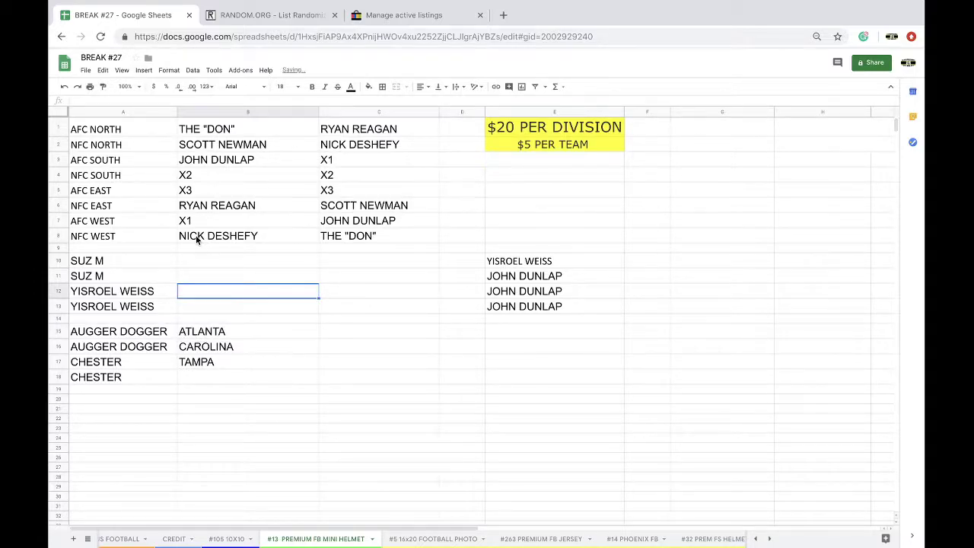
Step: Enter the team names DENVER in B10, KANSAS CITY in B12 and OAKLAND in B13
left_click(189, 265)
type("DENVER")
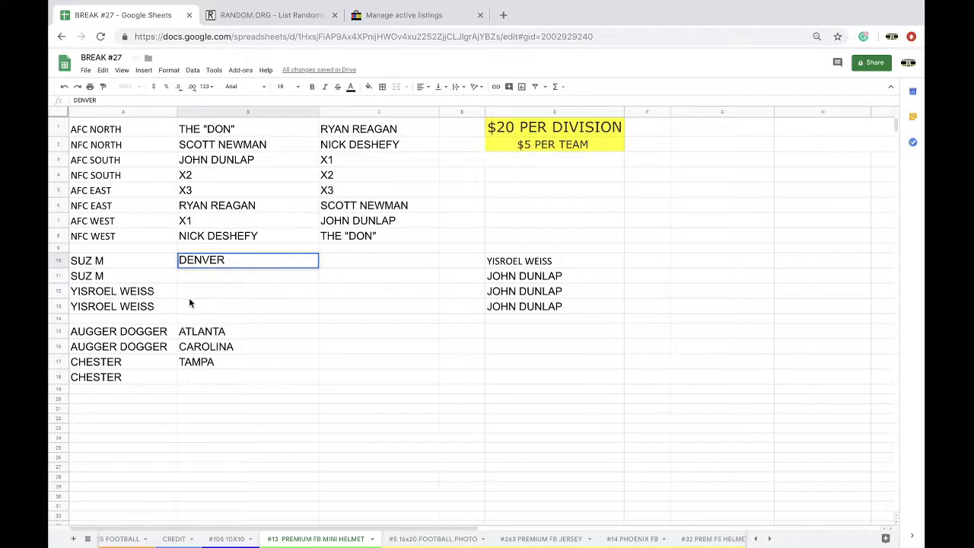
left_click(192, 293)
type("KANSAS CITY")
left_click(191, 308)
type("OKAKLAND")
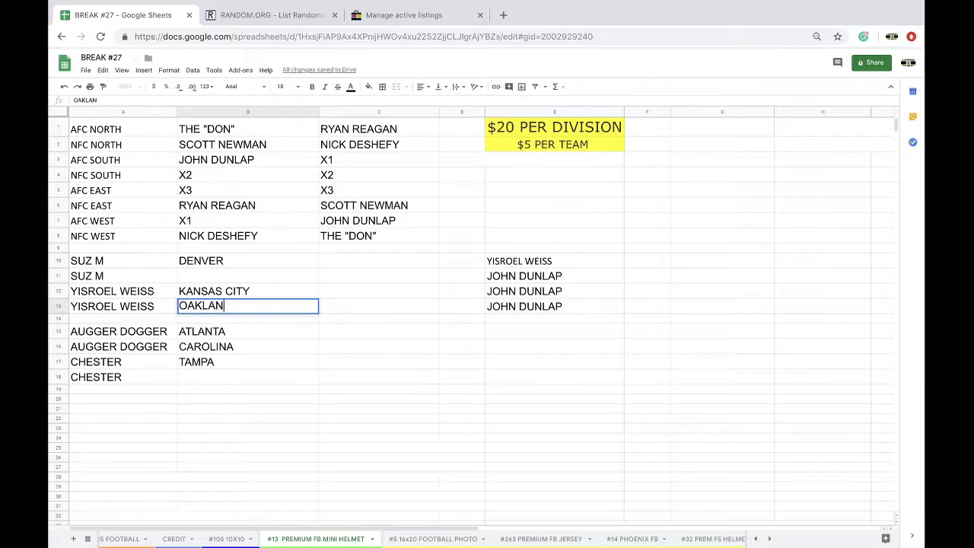
left_click(294, 351)
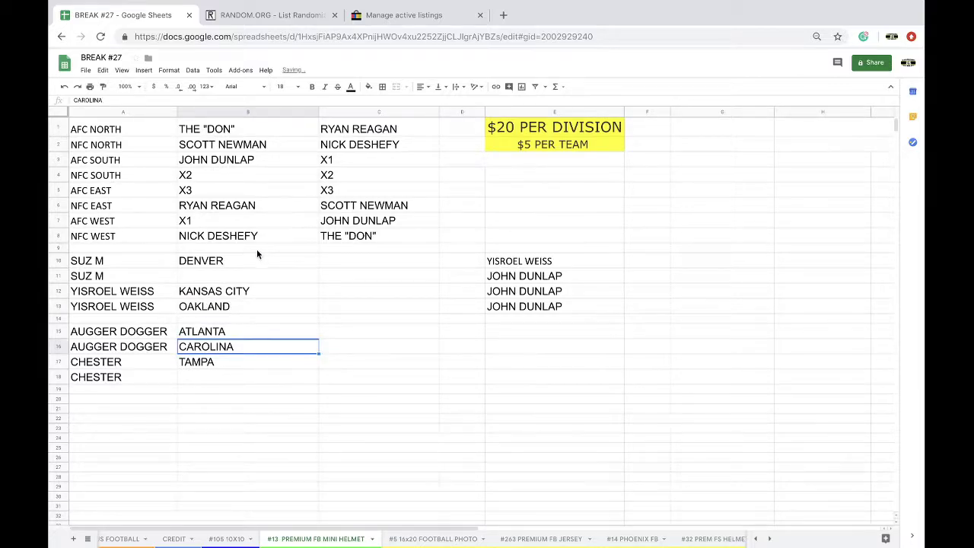
left_click(219, 227)
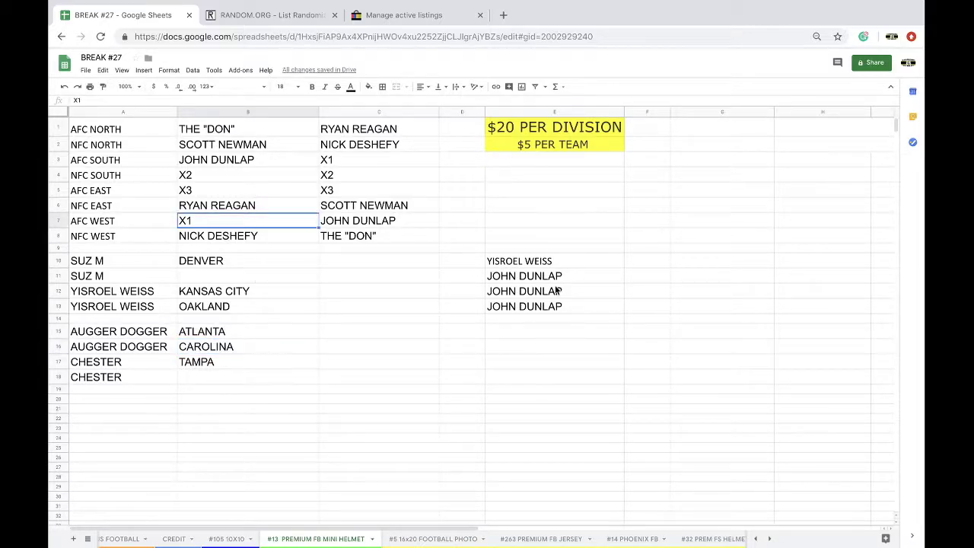
Step: Enter NEW ENGLAND in cell D12, beside the second block of participant names
left_click(448, 289)
type("NEW ENGLAND")
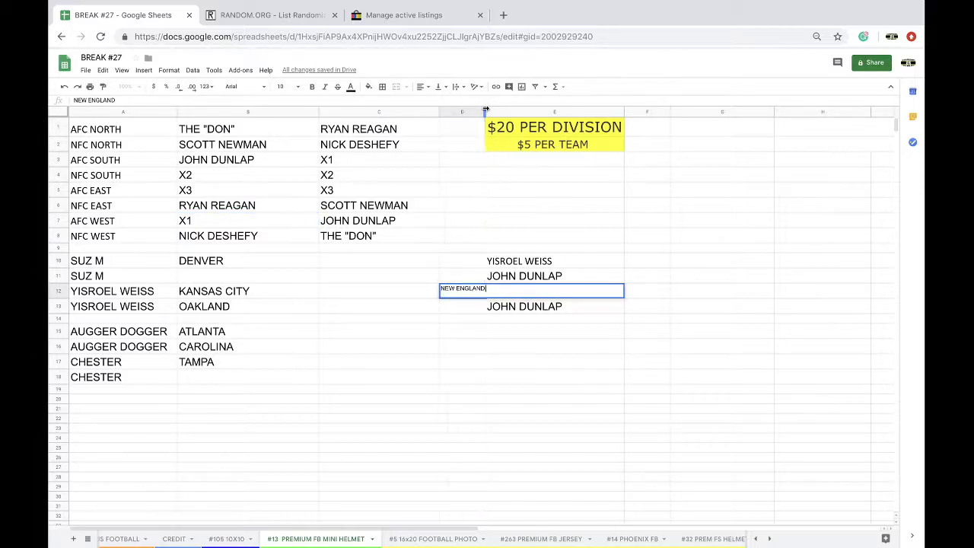
left_click(483, 383)
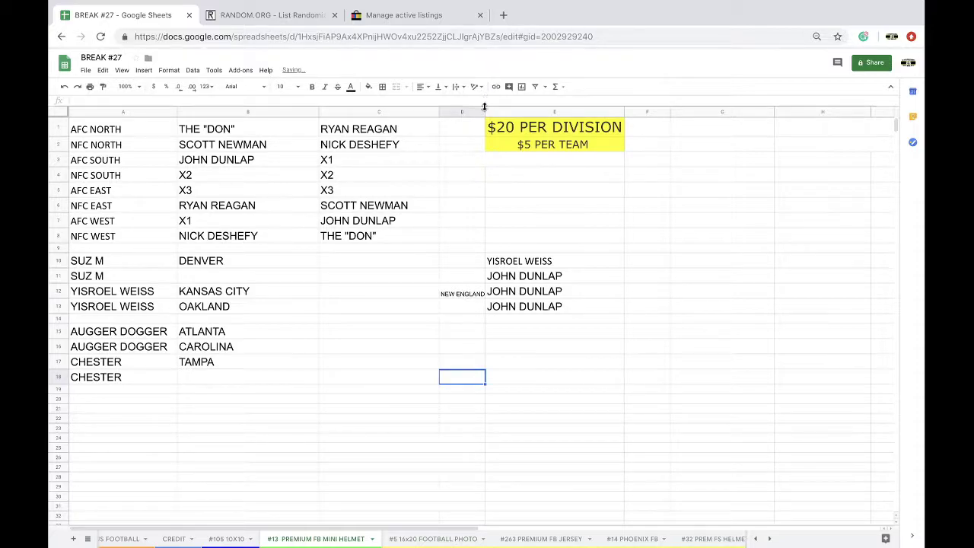
Step: Set the whole of column D to font size 18 and widen it to fit NEW ENGLAND
left_click_drag(485, 111, 514, 112)
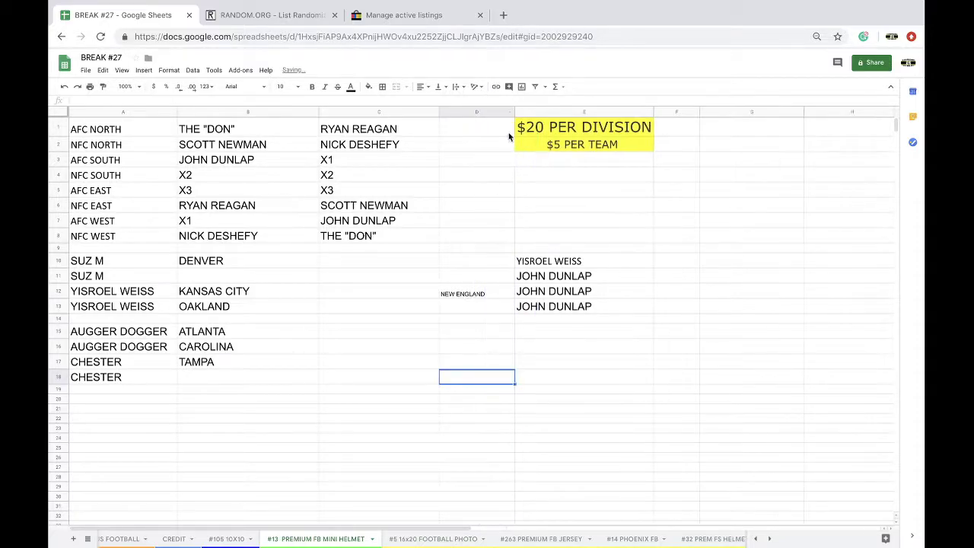
left_click(453, 112)
left_click(280, 86)
left_click(283, 219)
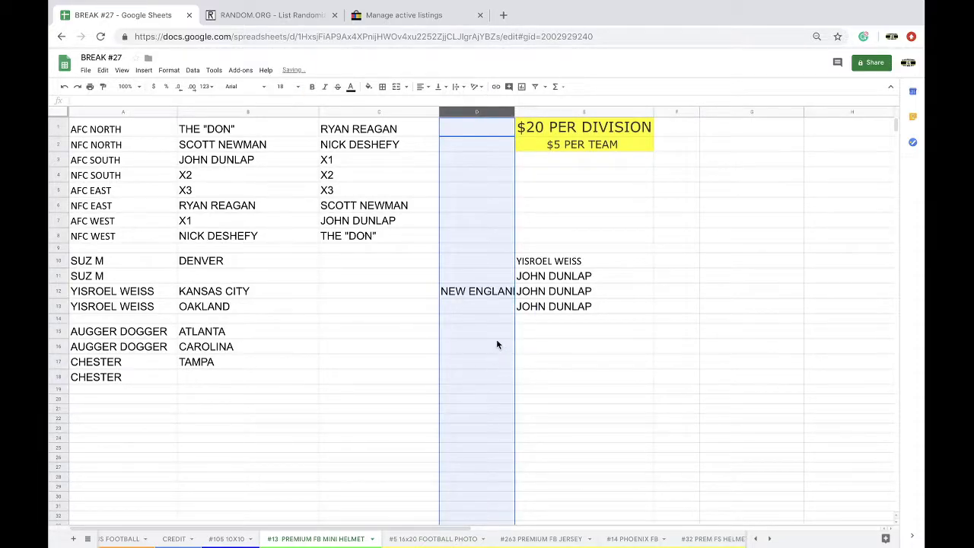
left_click(466, 308)
left_click_drag(517, 113, 535, 112)
Step: Clear cell D12 and re-enter NEW ENGLAND in it
left_click(478, 290)
key("Delete")
type("CAROLINA")
key("Escape")
type("NEW ENGLAND")
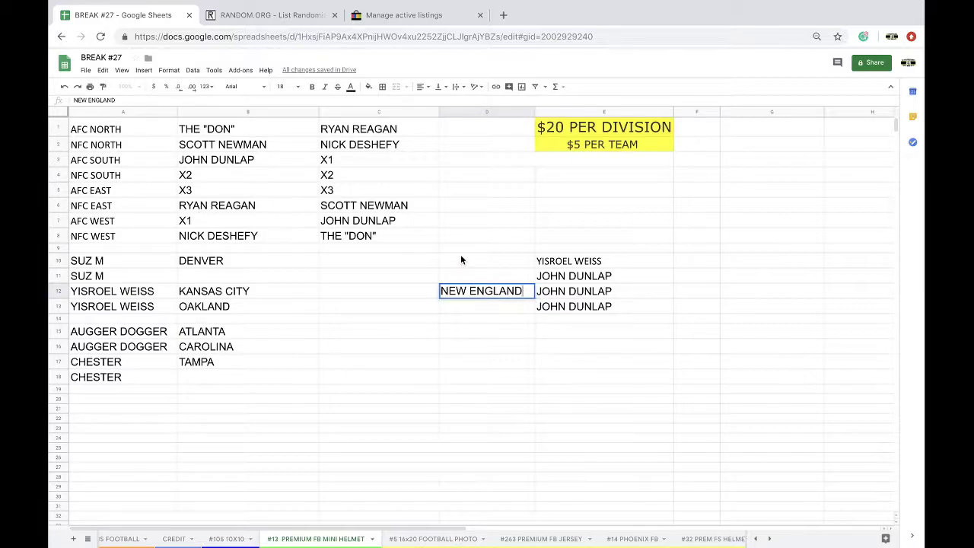
left_click(455, 277)
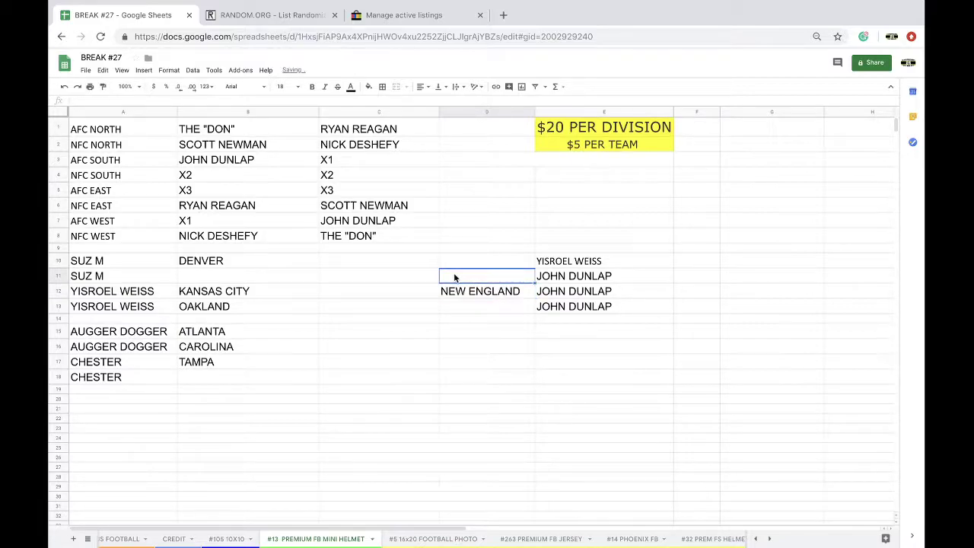
Step: Enter NEW YORK in cell D13 and set that cell's font size to 18
left_click(447, 308)
type("NEW YROK")
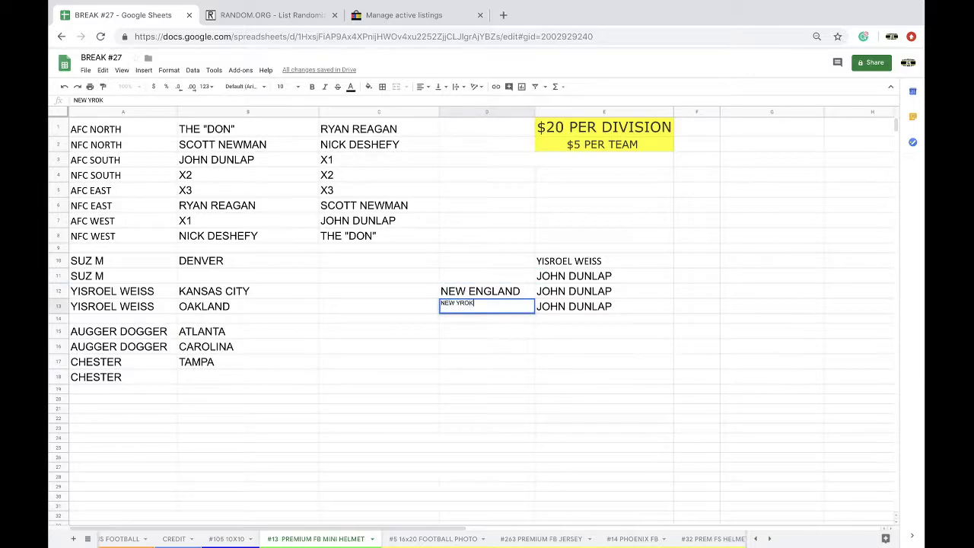
key("BackSpace")
key("BackSpace")
key("BackSpace")
type("ORK")
key("Return")
left_click(456, 318)
left_click(449, 311)
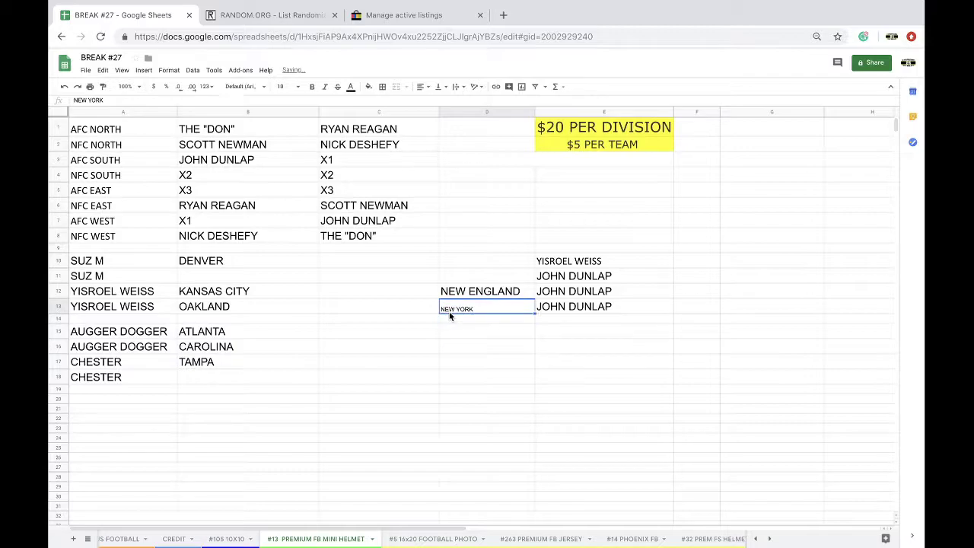
left_click(296, 86)
left_click(284, 221)
Step: Enter the team name BUFFALO in cell D10
left_click(485, 262)
type("BUFFA")
key("Return")
double_click(485, 262)
key("BackSpace")
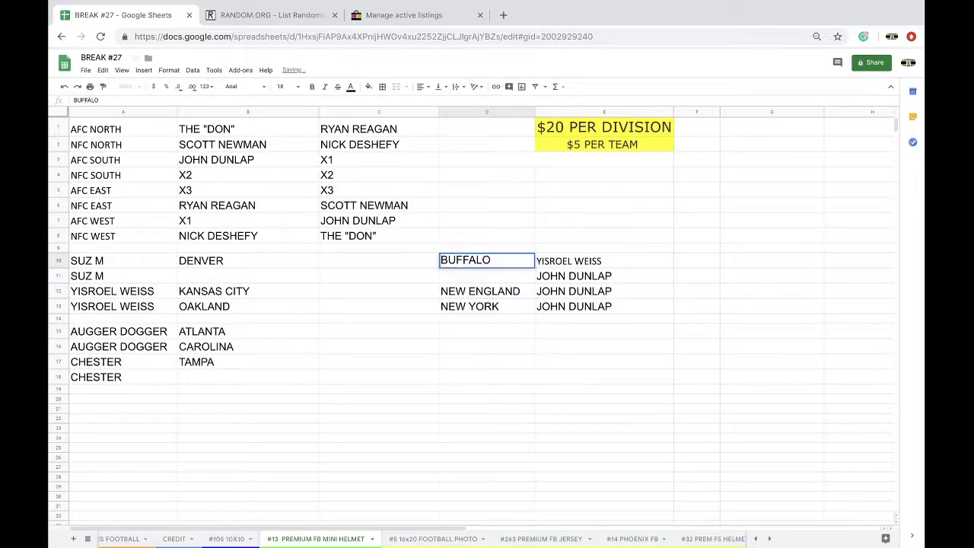
left_click(468, 335)
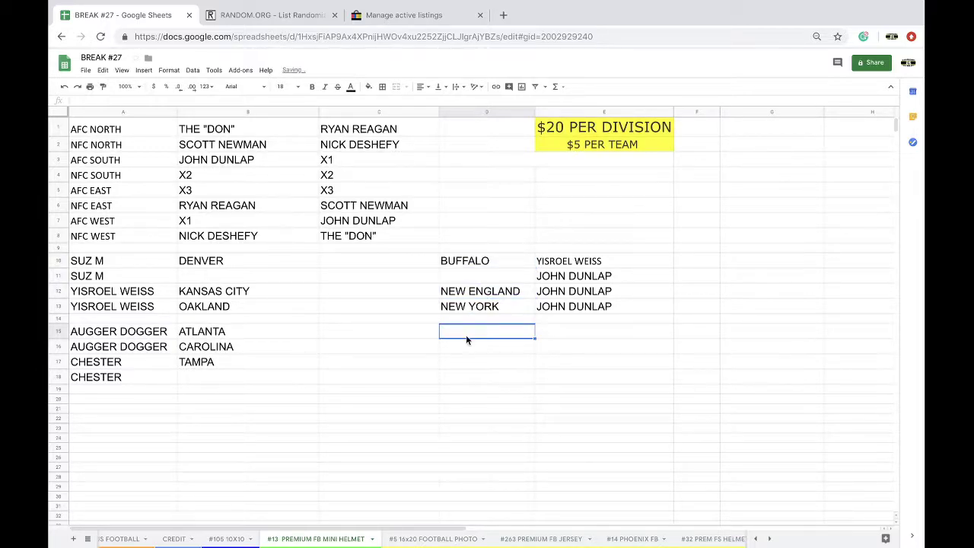
Step: Edit the spelling of the team name in D10, removing an F and restoring it to read BUFFALO
double_click(465, 261)
key("BackSpace")
left_click(474, 259)
type("L")
key("BackSpace")
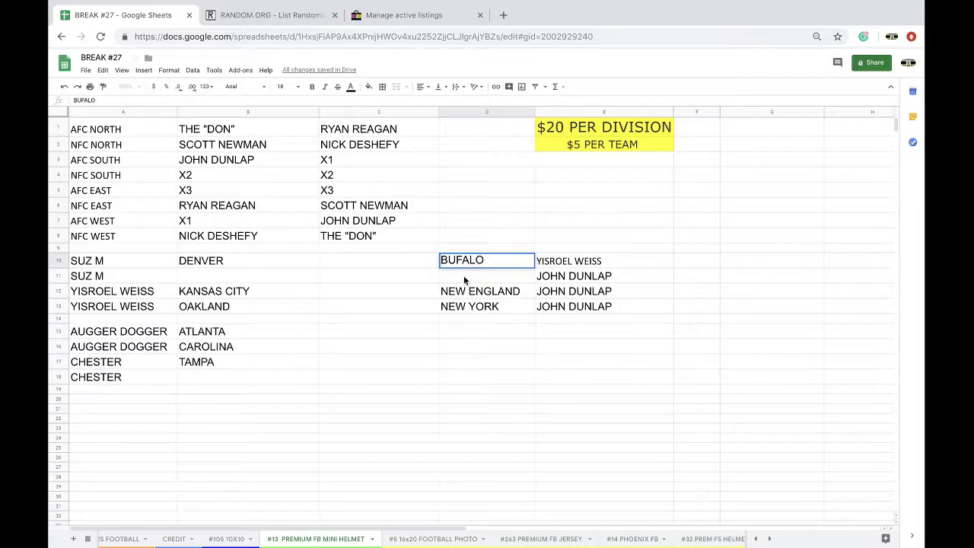
left_click(463, 259)
type("F")
left_click(481, 351)
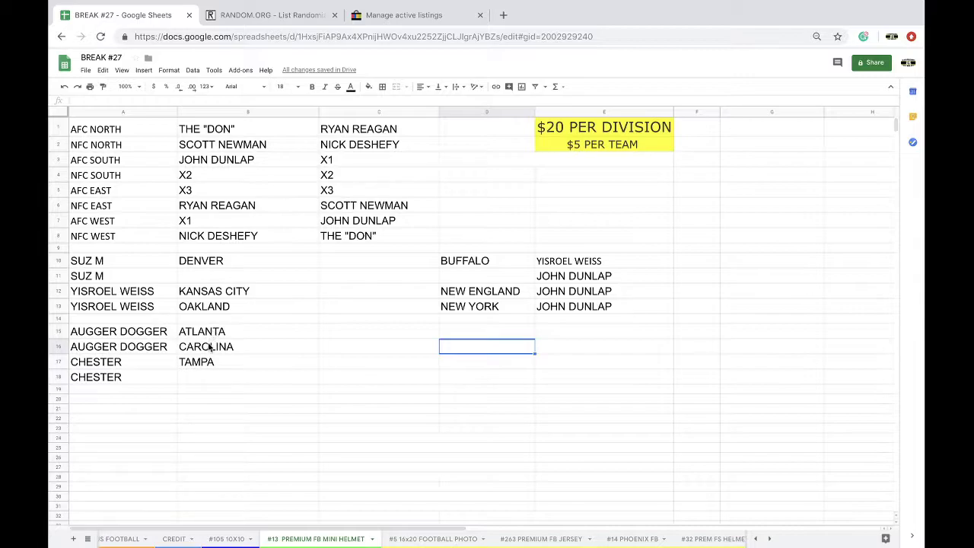
Step: Enter MIAMI in cell D11, between BUFFALO and NEW ENGLAND
left_click(466, 275)
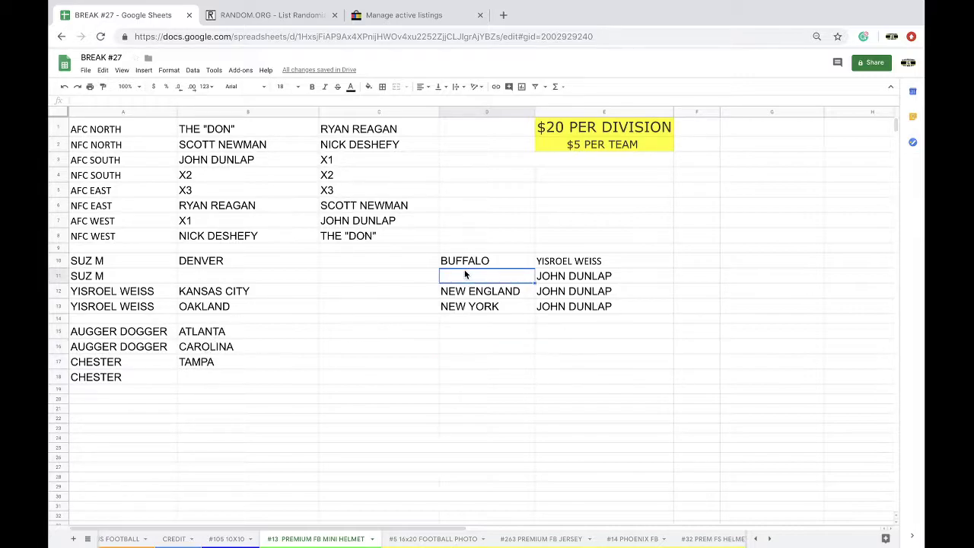
type("MIAMI")
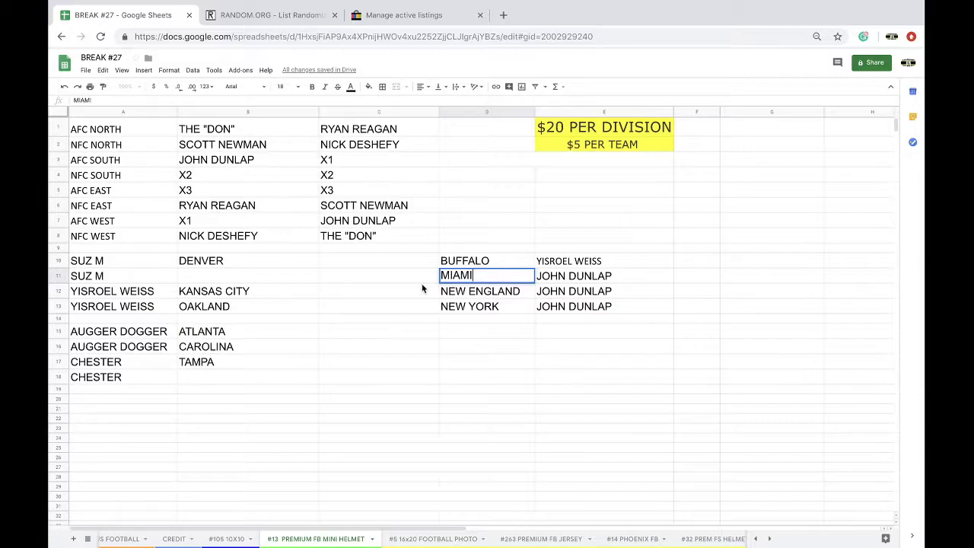
left_click(348, 320)
Step: Put KANSAS CITY in B11 and replace the entry in B12 with LA CHARGERS
left_click(198, 278)
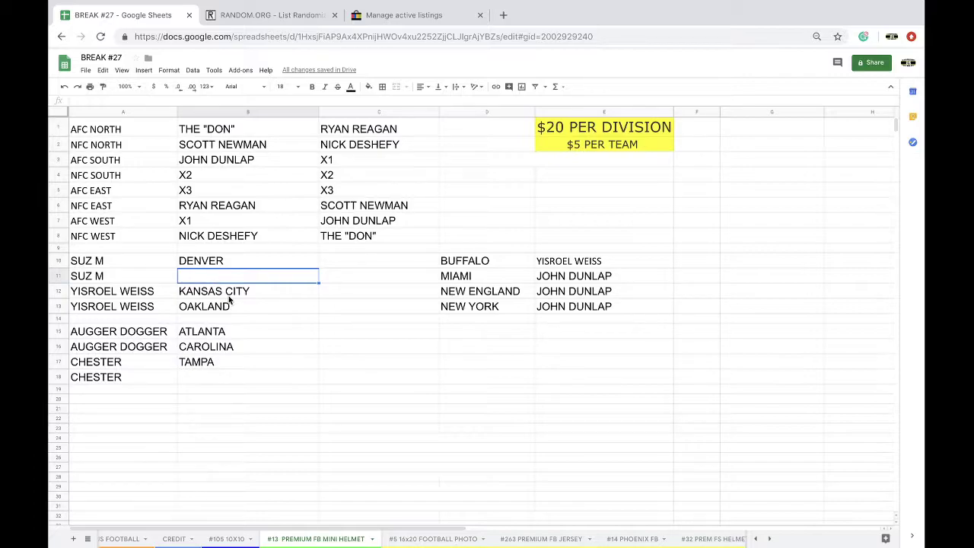
left_click(222, 294)
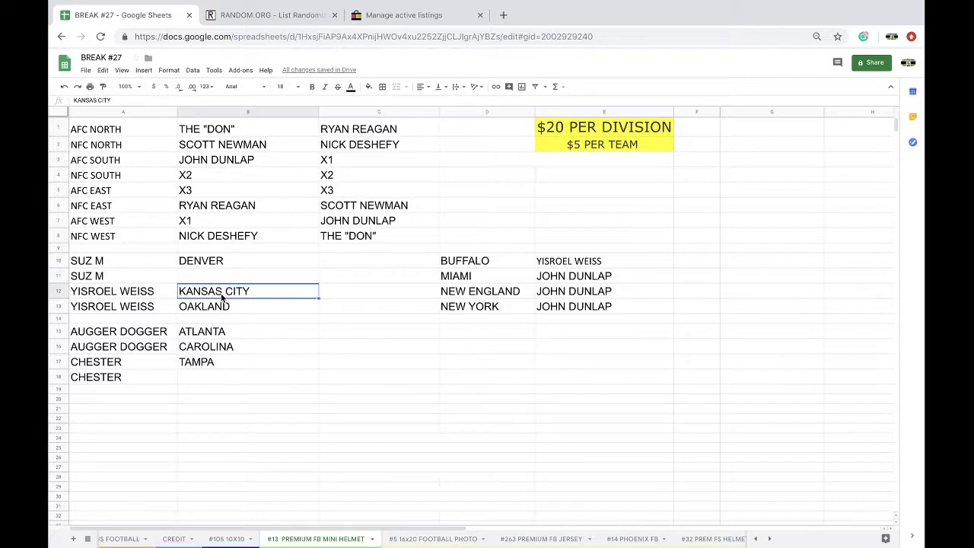
key("Delete")
key("ctrl+z")
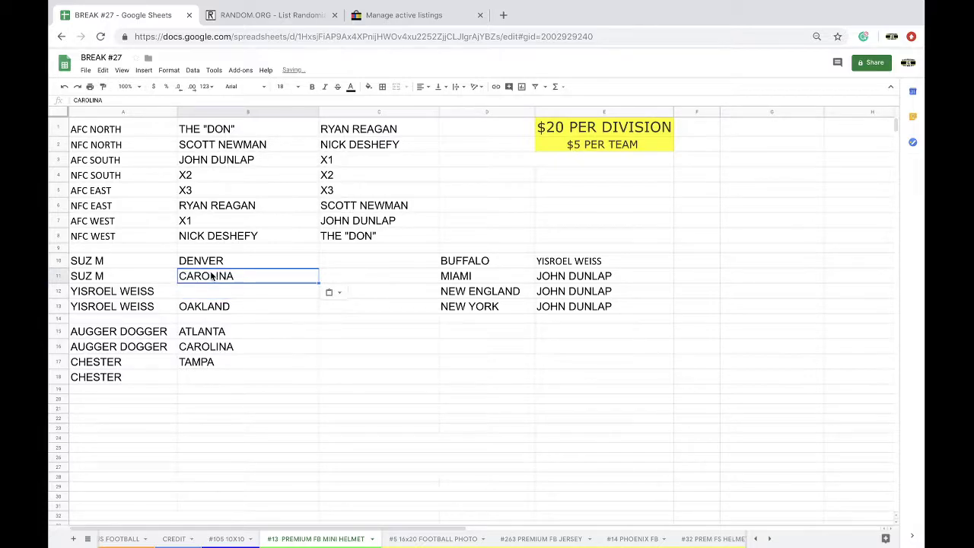
key("ctrl+z")
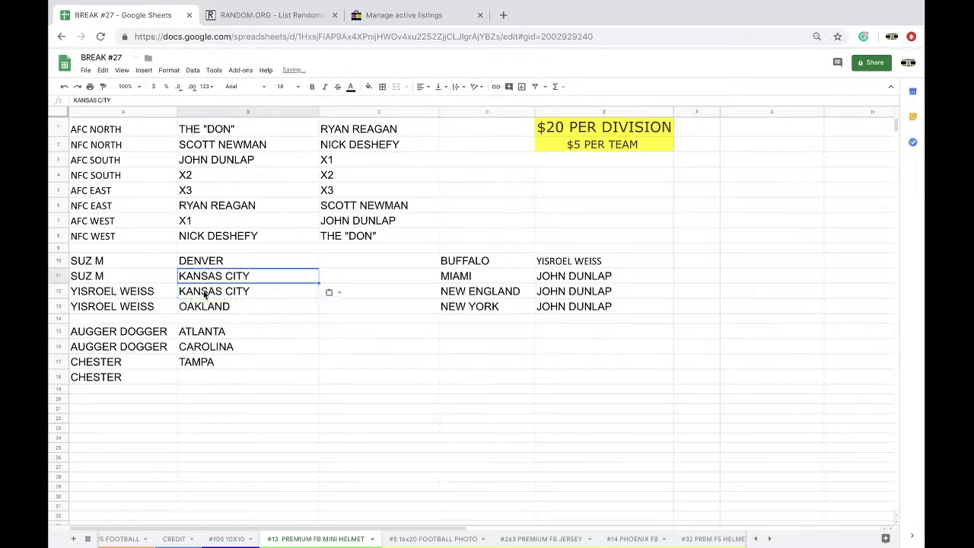
type("LA CHARGERS")
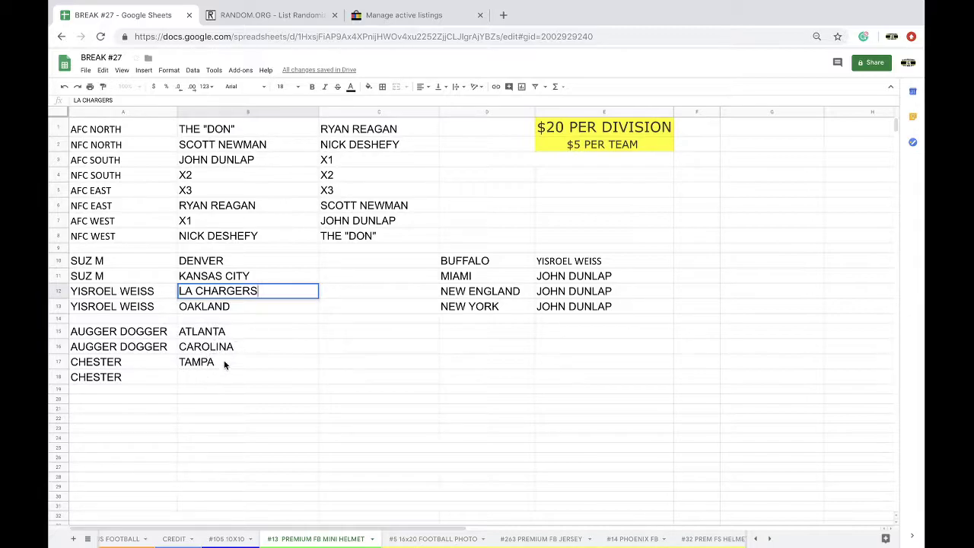
Step: Copy TAMPA from B17 into B18, and replace the entry in B17 with NEW ORLEANS
left_click(213, 365)
key("ctrl+c")
left_click(198, 378)
key("ctrl+v")
left_click(204, 362)
type("NEW ORLEANS")
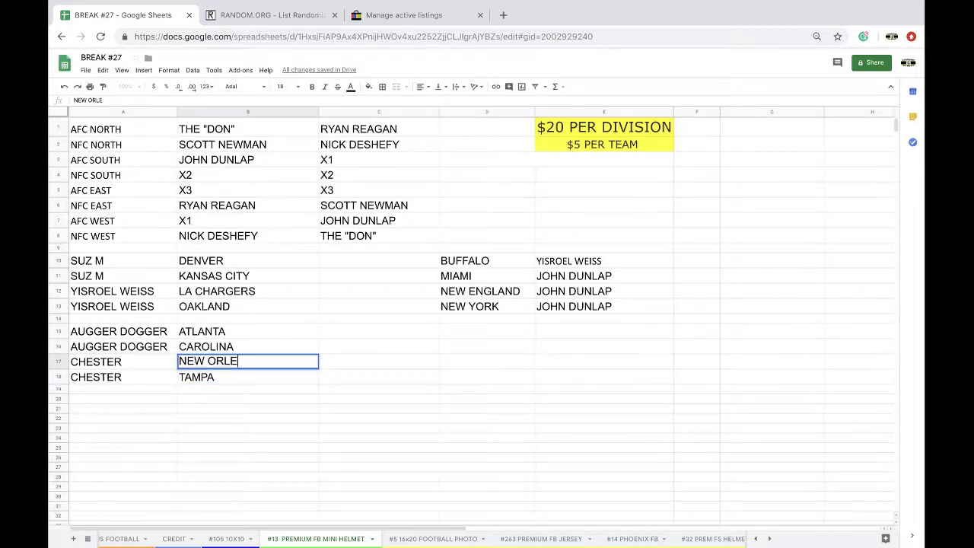
left_click(226, 468)
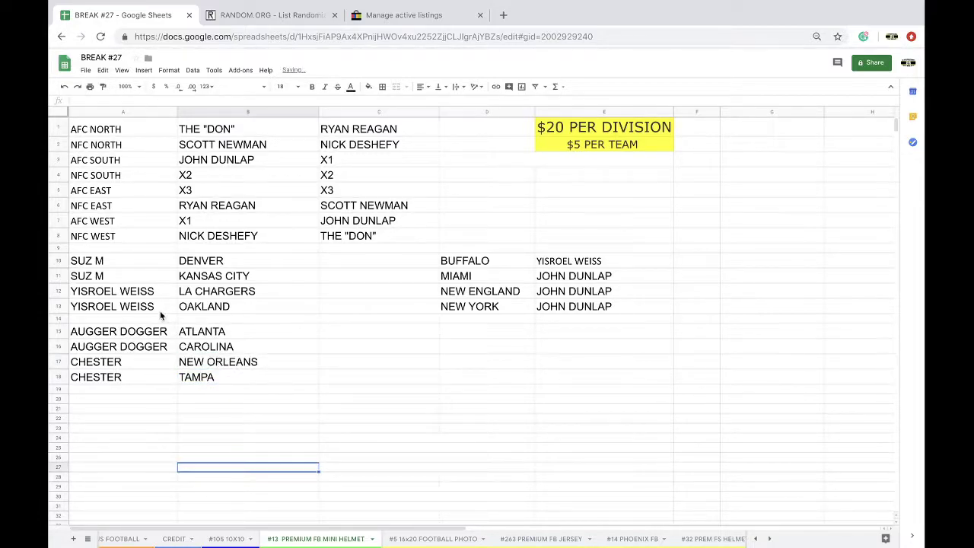
Step: Copy the participant names from A10:A13 into a fresh List Randomizer form on RANDOM.ORG
left_click_drag(125, 264, 118, 311)
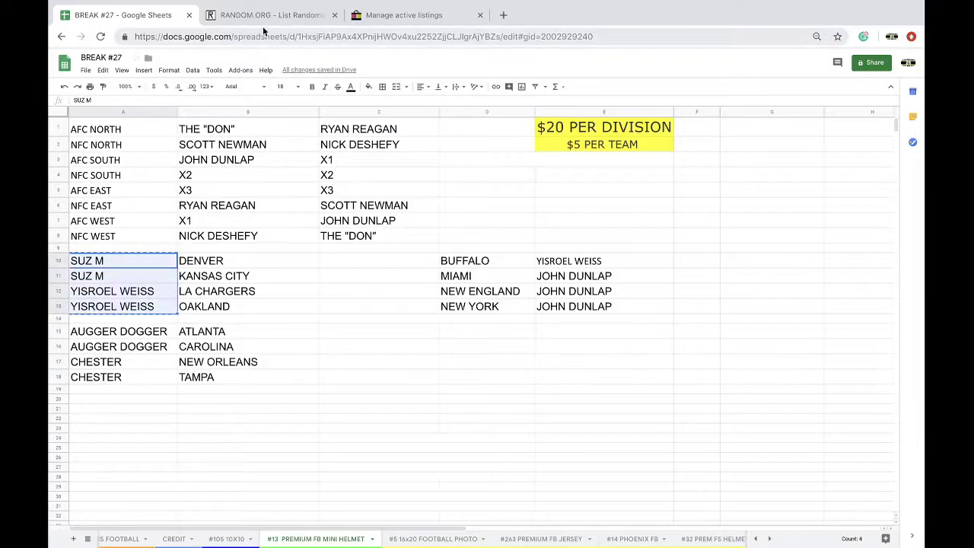
left_click(316, 16)
left_click(388, 36)
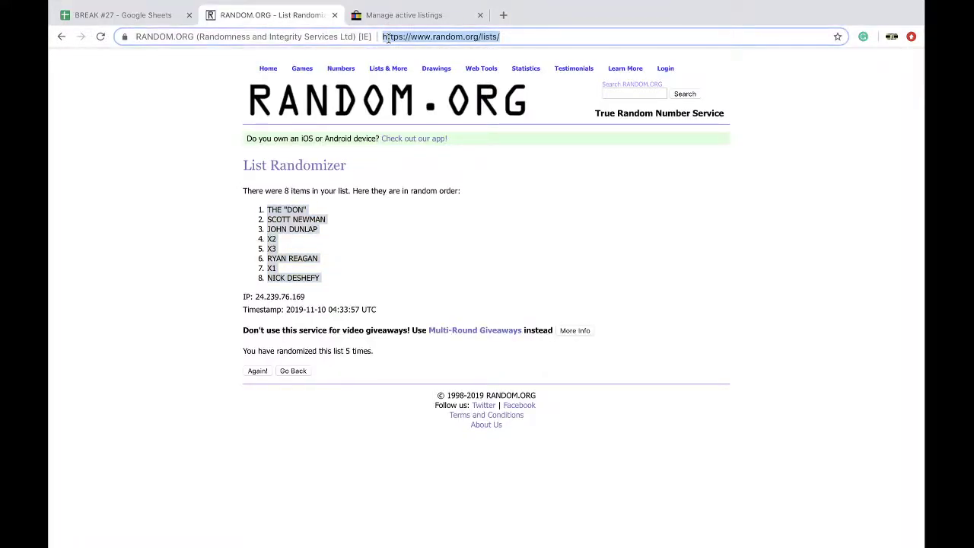
key("Return")
left_click(268, 324)
key("ctrl+v")
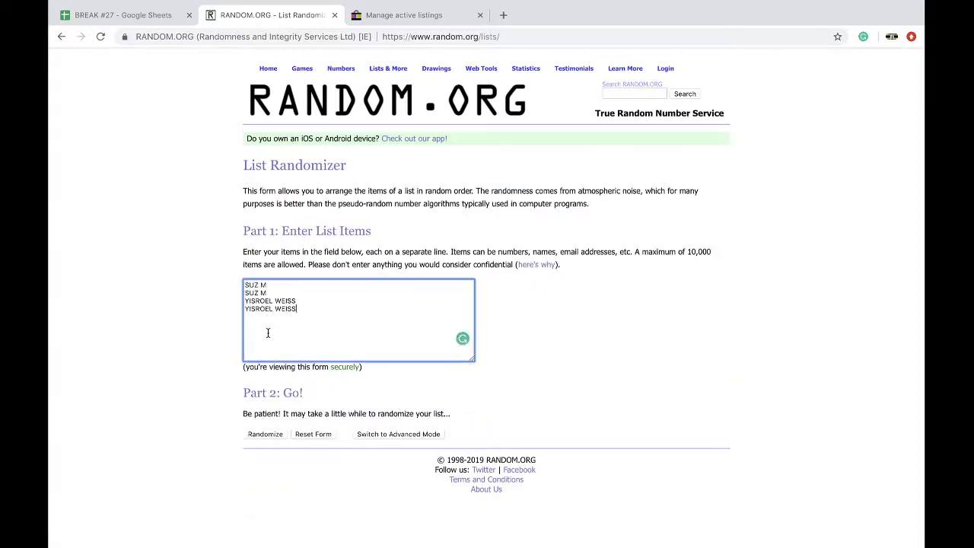
Step: Randomize the list of names for DENVER through OAKLAND five times
left_click(249, 434)
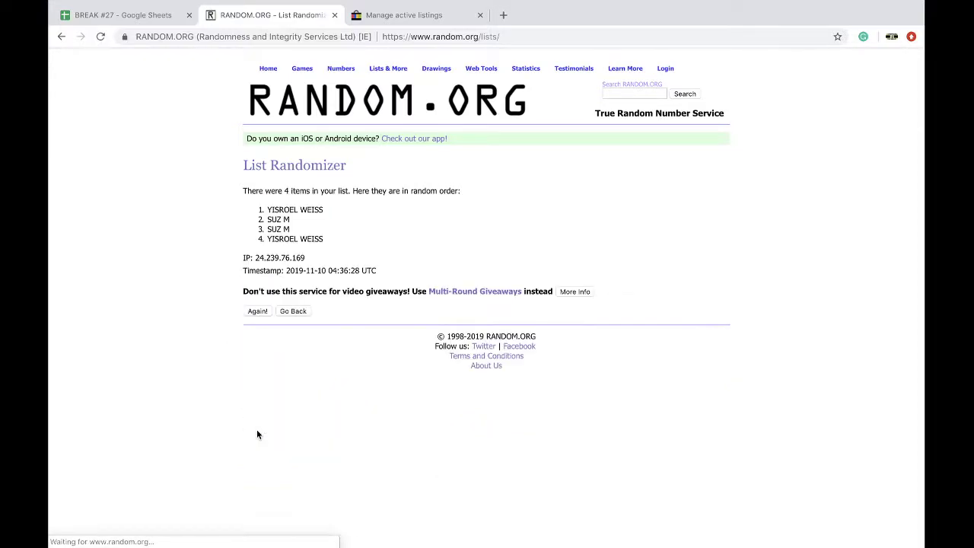
left_click(254, 315)
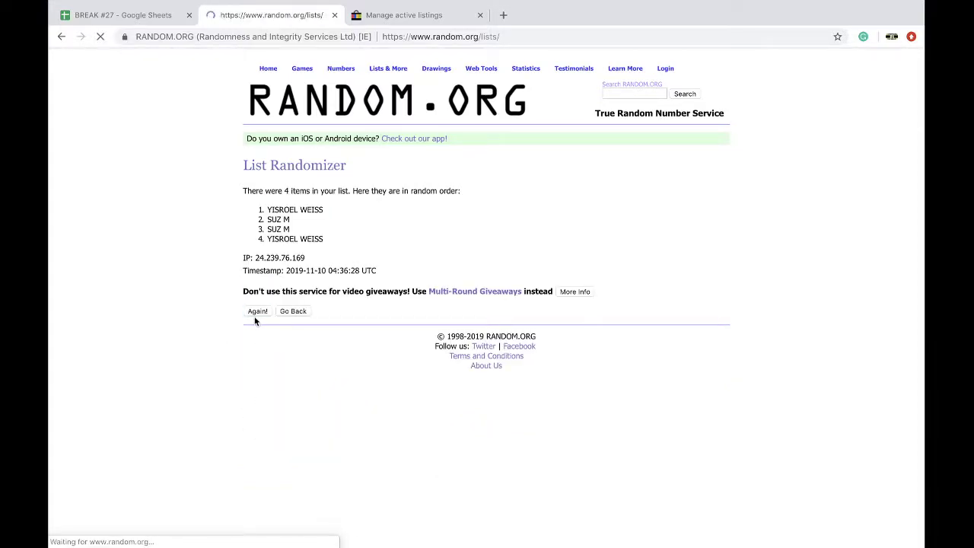
left_click(256, 332)
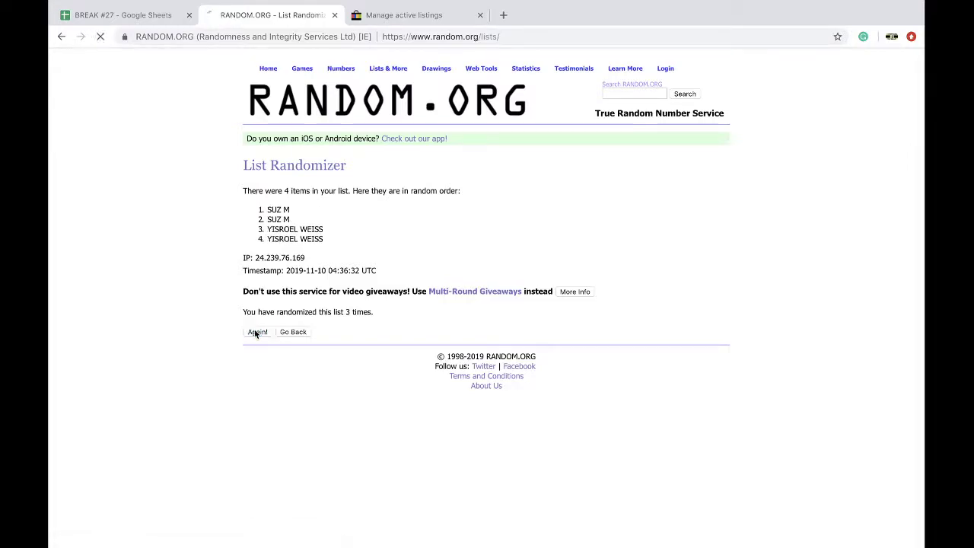
Step: Copy the randomized names over A10:A13 in the BREAK #27 Google Sheet and set their font size to 18
left_click_drag(266, 207, 333, 238)
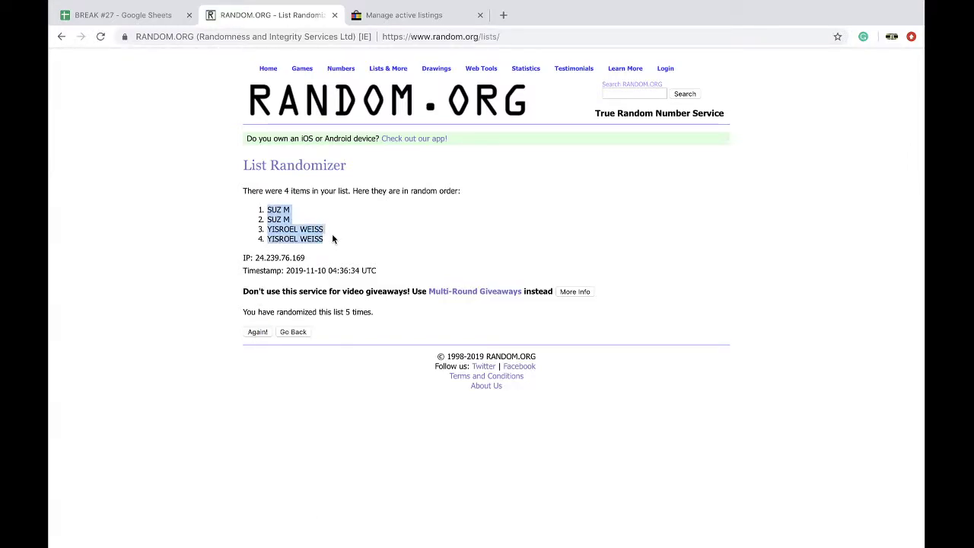
left_click(167, 16)
key("ctrl+v")
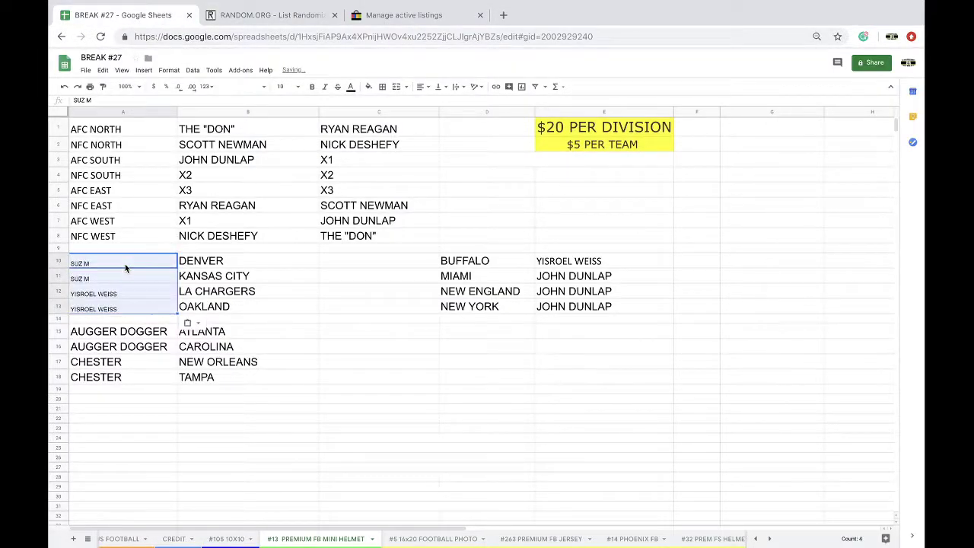
left_click(296, 88)
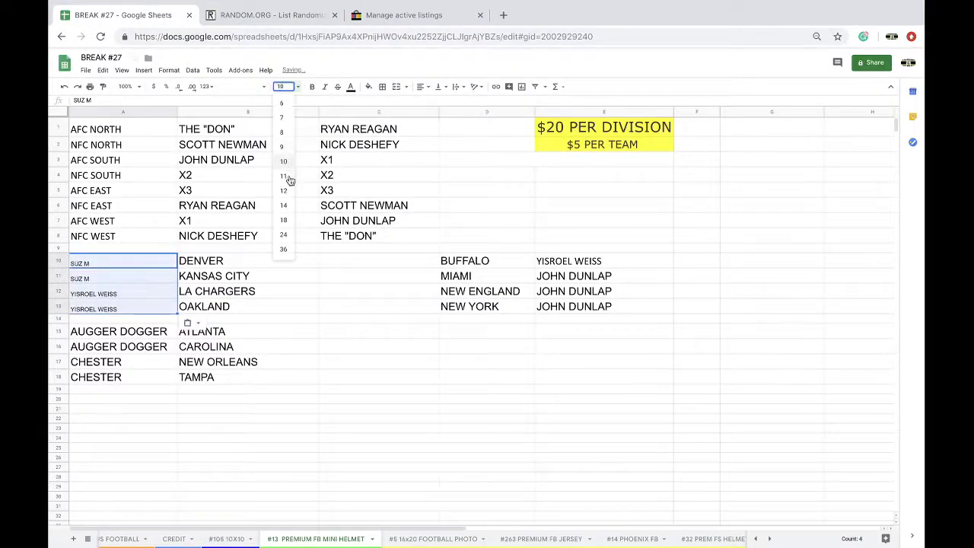
left_click(285, 222)
Step: Copy the participant names from A15:A18 into a fresh List Randomizer form on RANDOM.ORG
left_click_drag(121, 334, 120, 376)
key("ctrl+c")
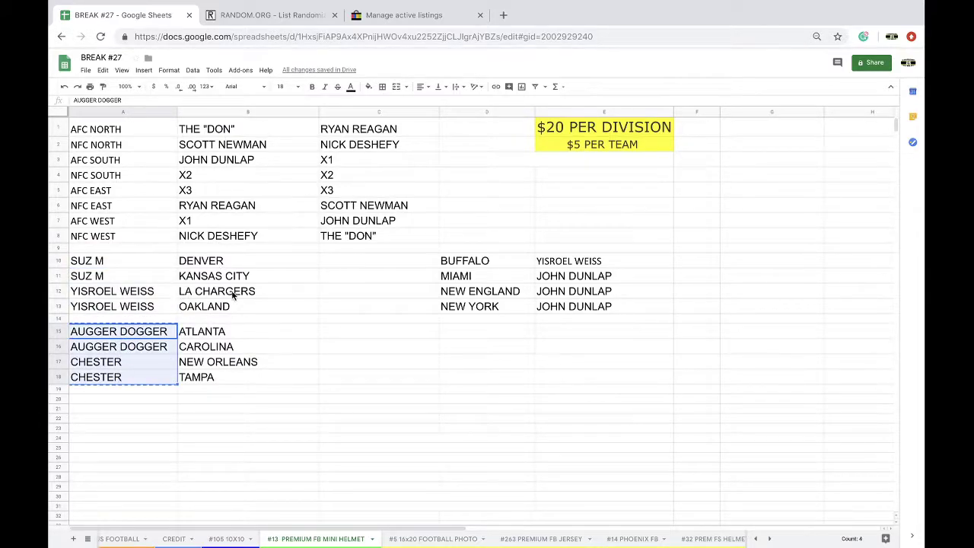
left_click(263, 21)
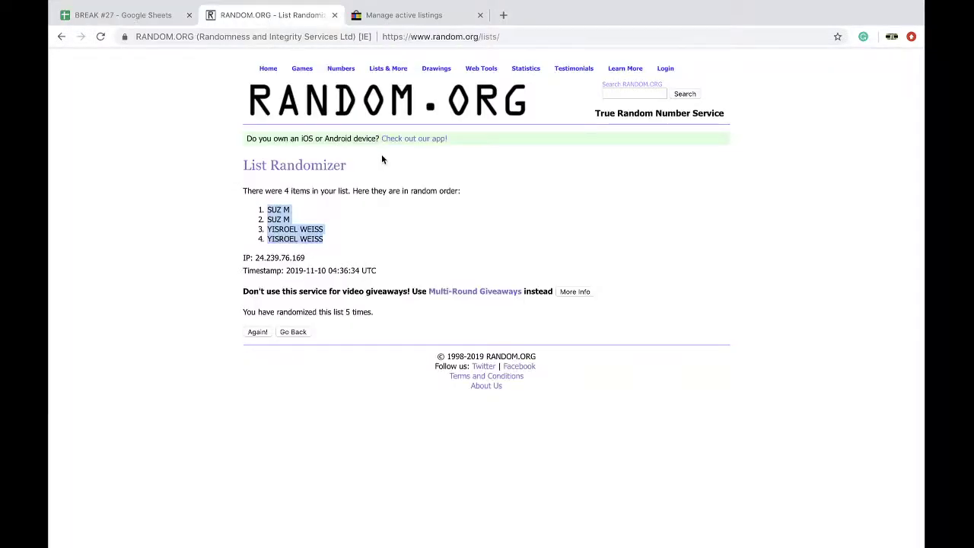
left_click(421, 36)
key("Return")
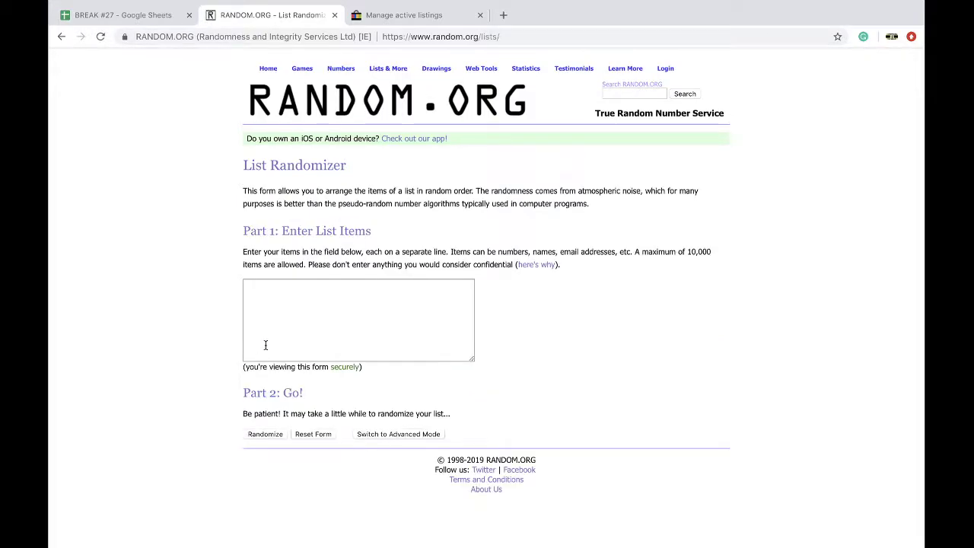
left_click(263, 343)
key("ctrl+v")
Step: Randomize the list of names for ATLANTA through TAMPA five times
left_click(266, 434)
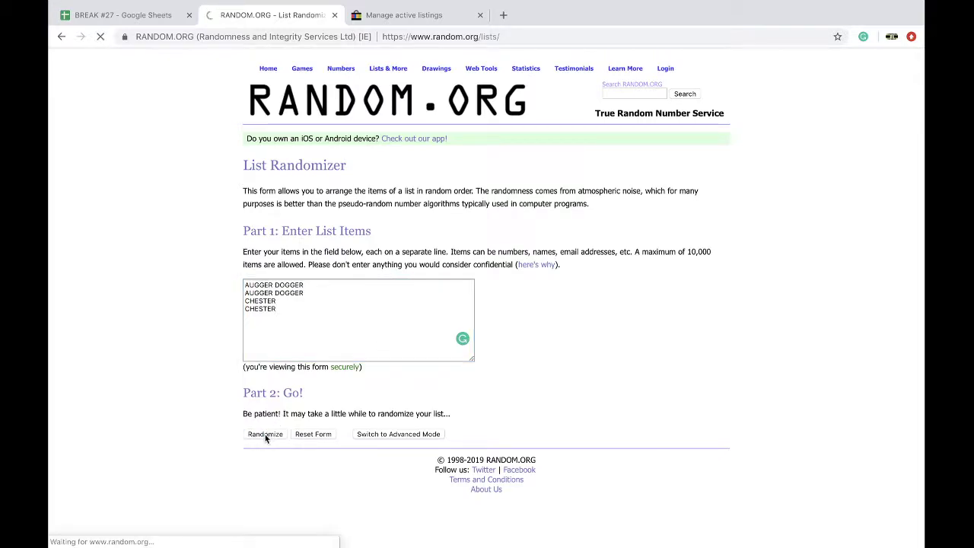
left_click(257, 311)
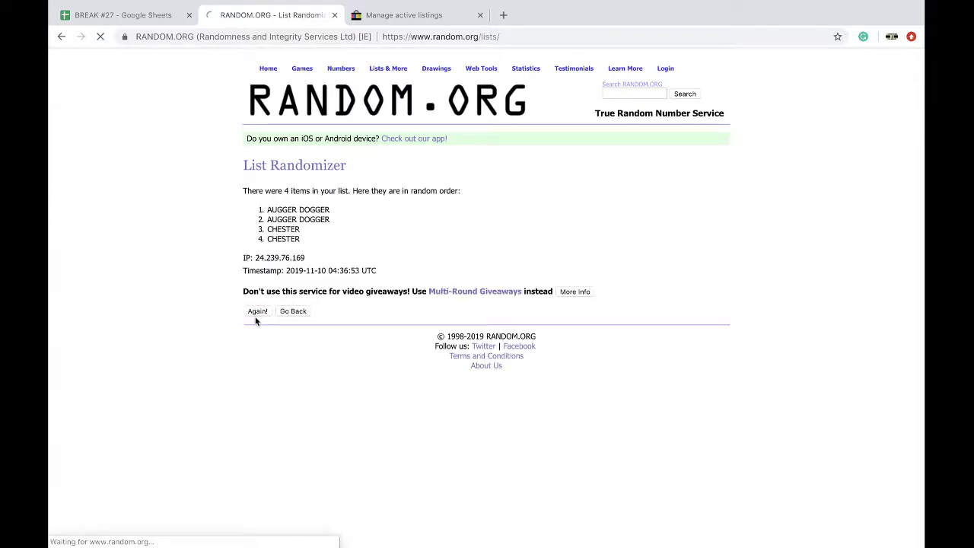
left_click(256, 332)
left_click(256, 332)
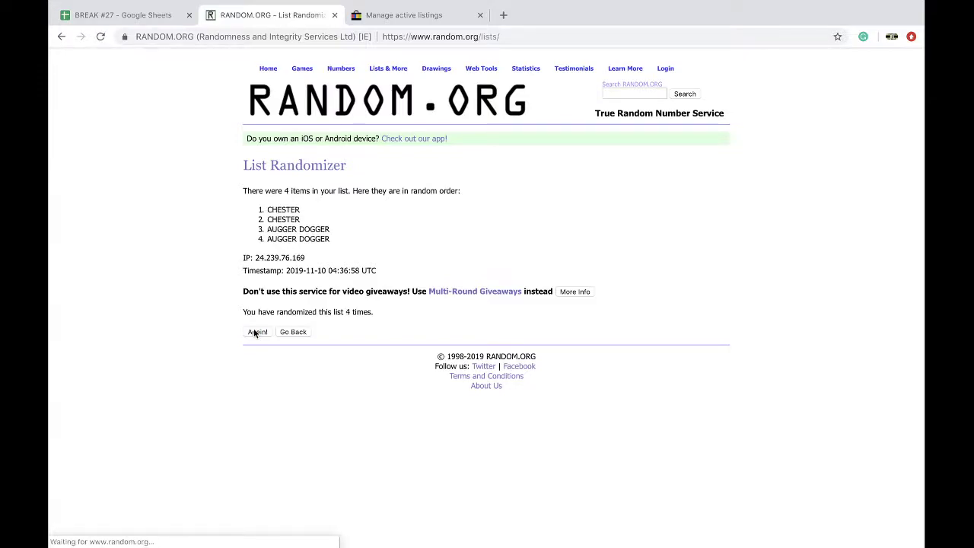
left_click(257, 332)
Step: Copy the randomized names over A15:A18 in the BREAK #27 Google Sheet and set their font size to 18
left_click_drag(266, 210, 349, 236)
left_click(169, 21)
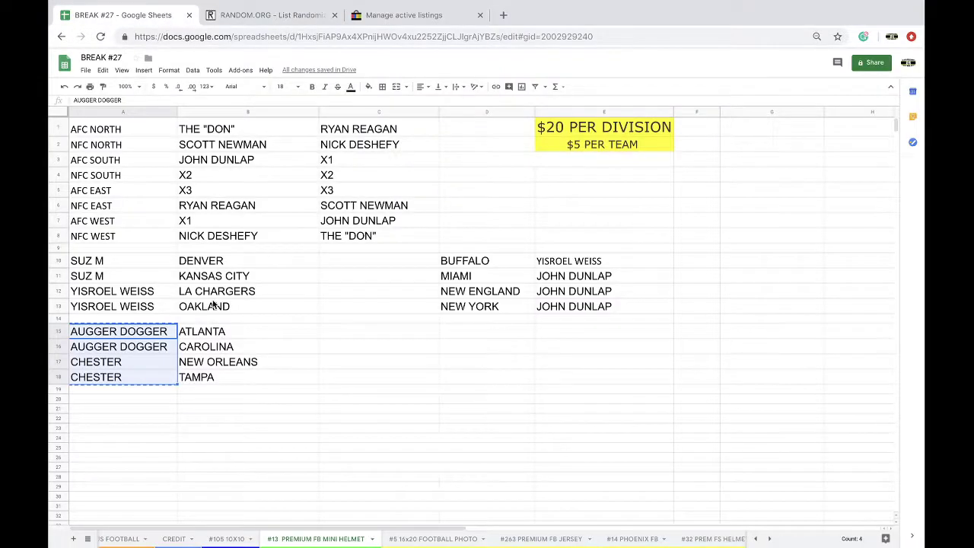
key("ctrl+v")
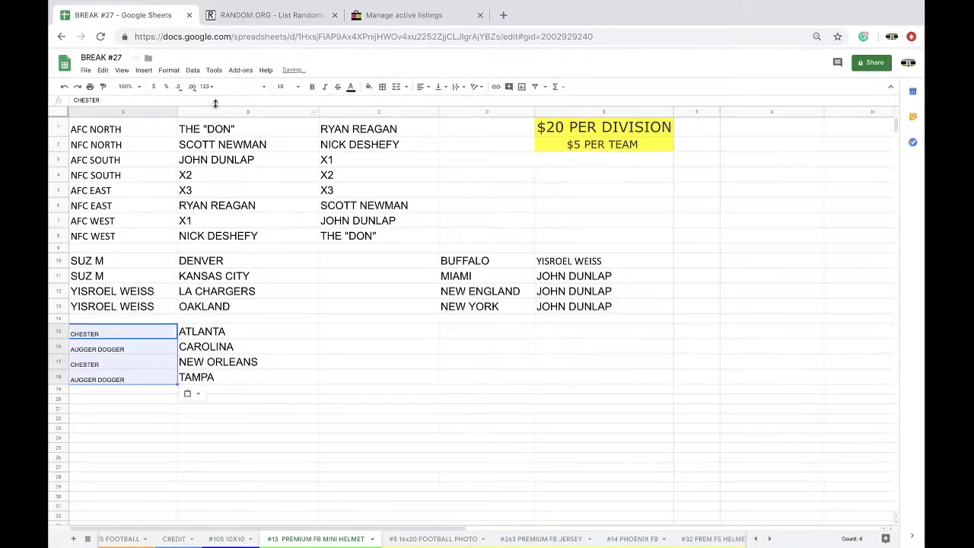
left_click(283, 86)
left_click(288, 224)
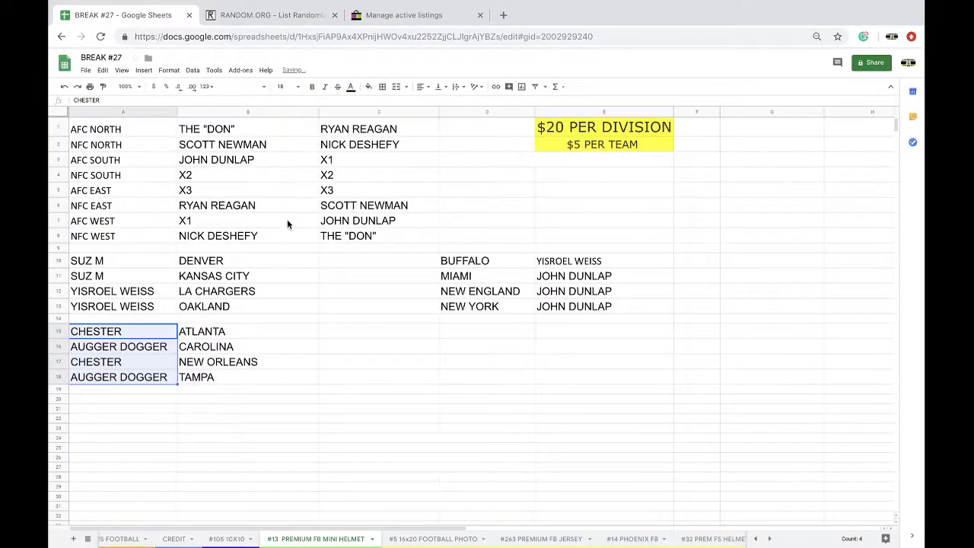
left_click(141, 338)
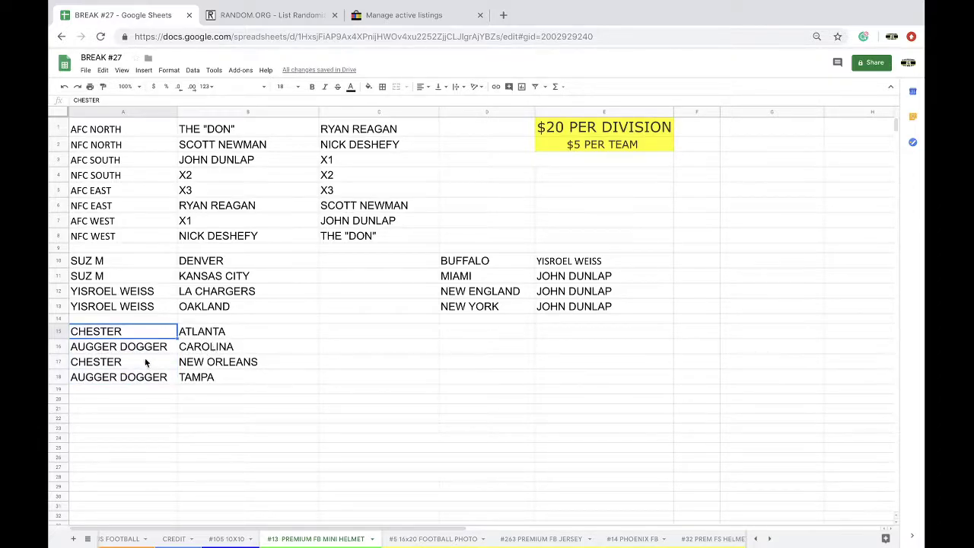
left_click(156, 381)
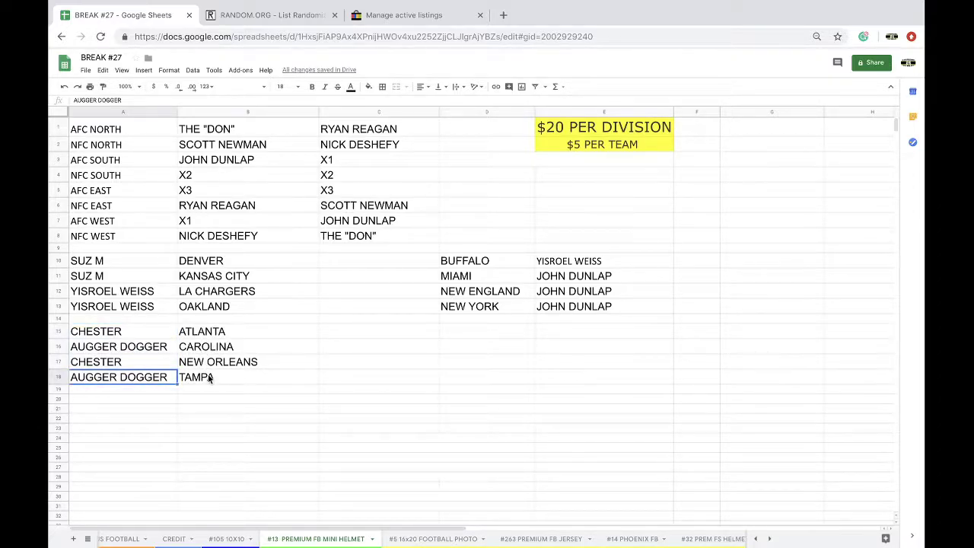
Step: Copy the participant names from E10:E13 into a fresh List Randomizer form on RANDOM.ORG
left_click(462, 261)
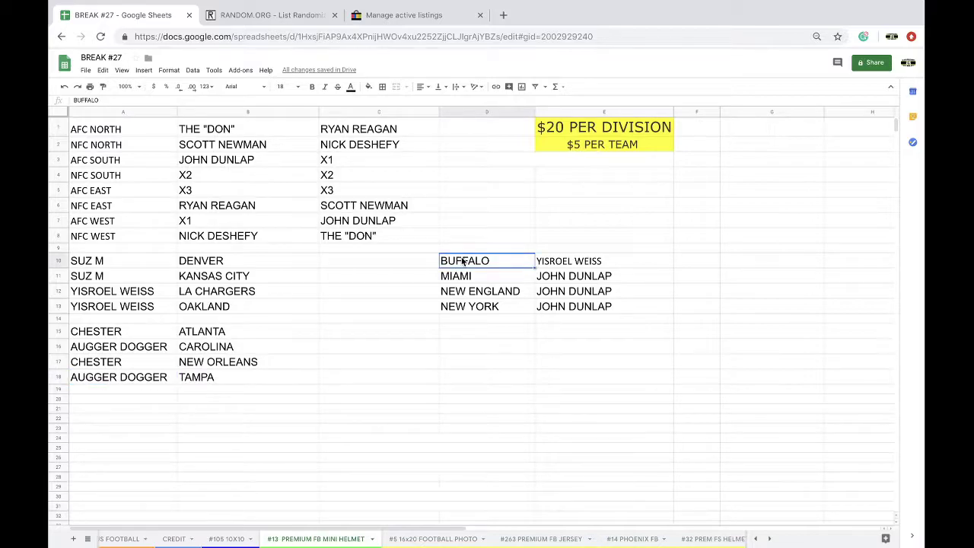
left_click_drag(576, 260, 577, 306)
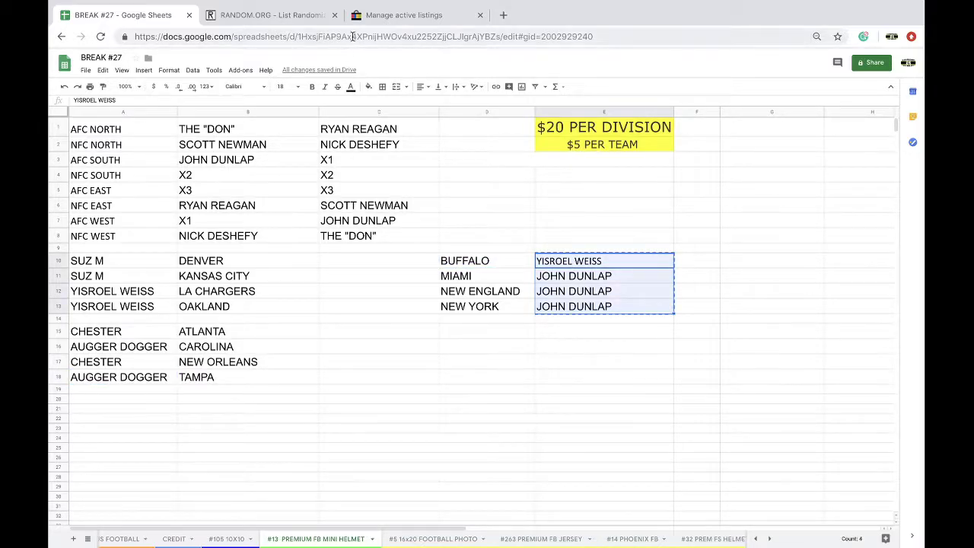
left_click(274, 15)
left_click(442, 35)
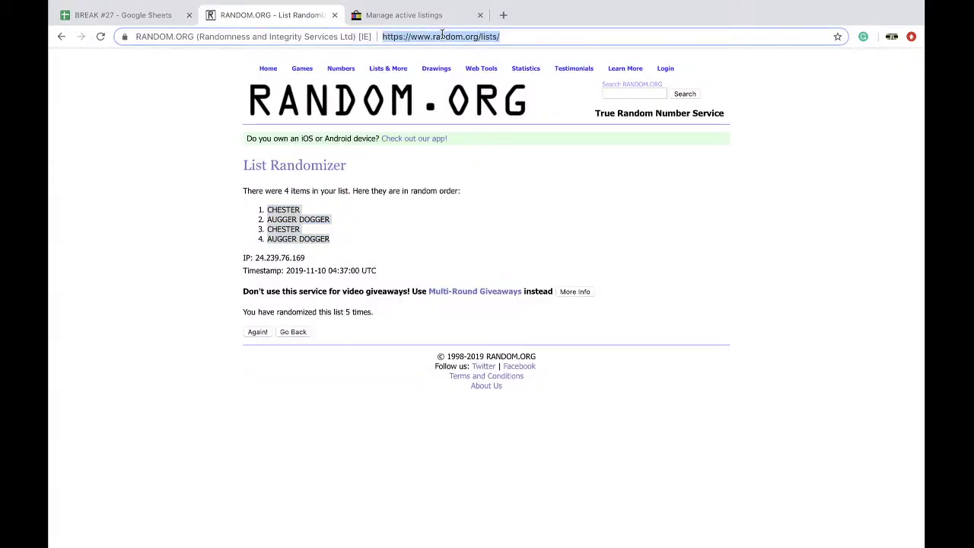
key("Return")
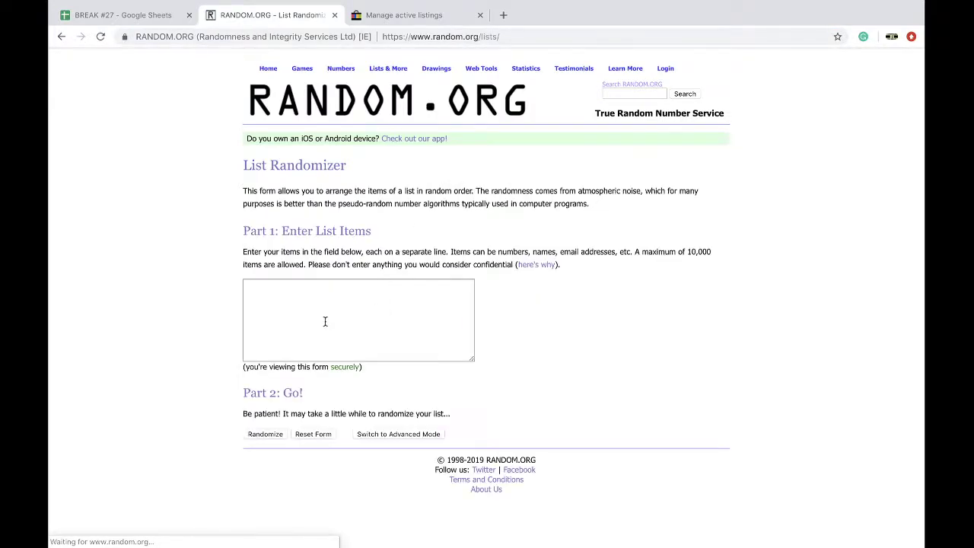
left_click(325, 321)
key("ctrl+v")
Step: Randomize the list of names for BUFFALO through NEW YORK five times
left_click(257, 434)
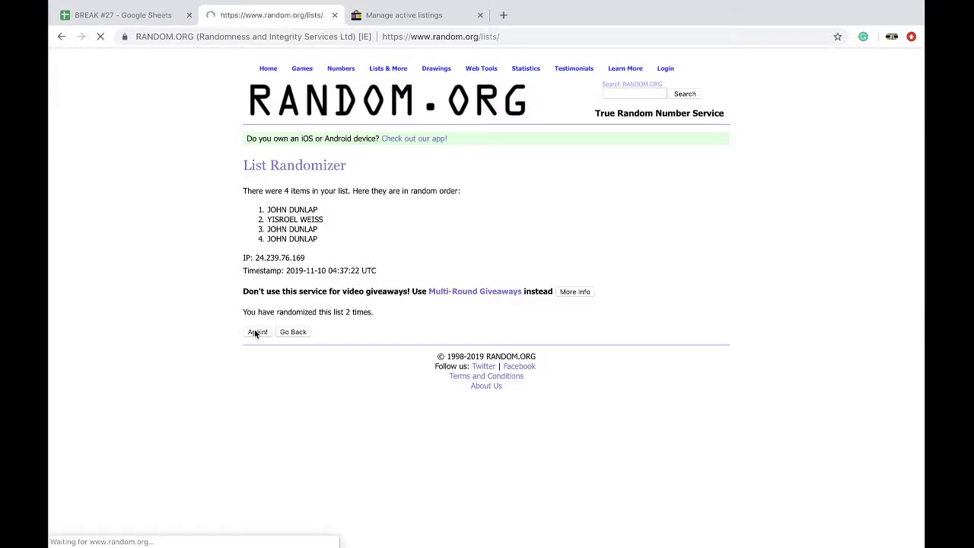
left_click(257, 332)
left_click(257, 332)
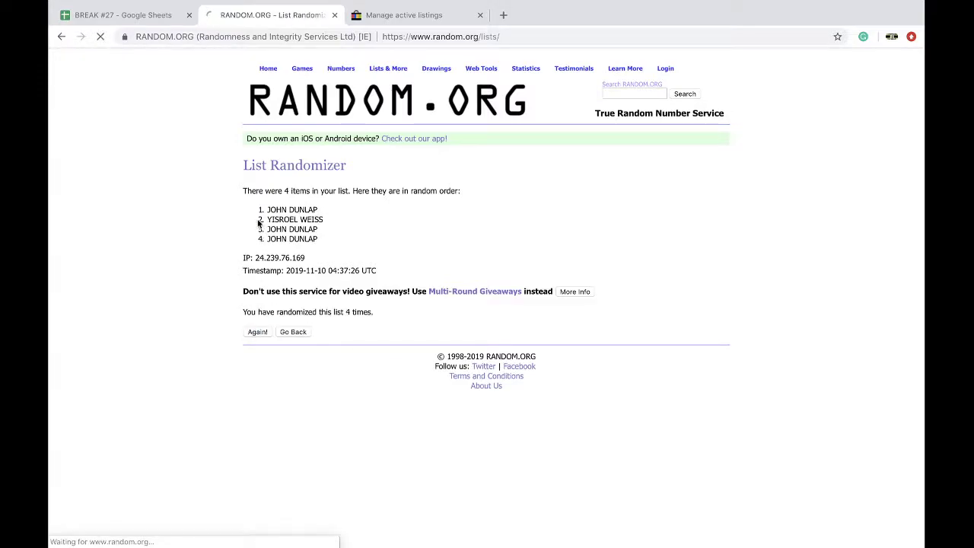
Step: Copy the randomized names over E10:E13 in the BREAK #27 Google Sheet and set their font size to 18
left_click_drag(266, 210, 329, 241)
key("super+c")
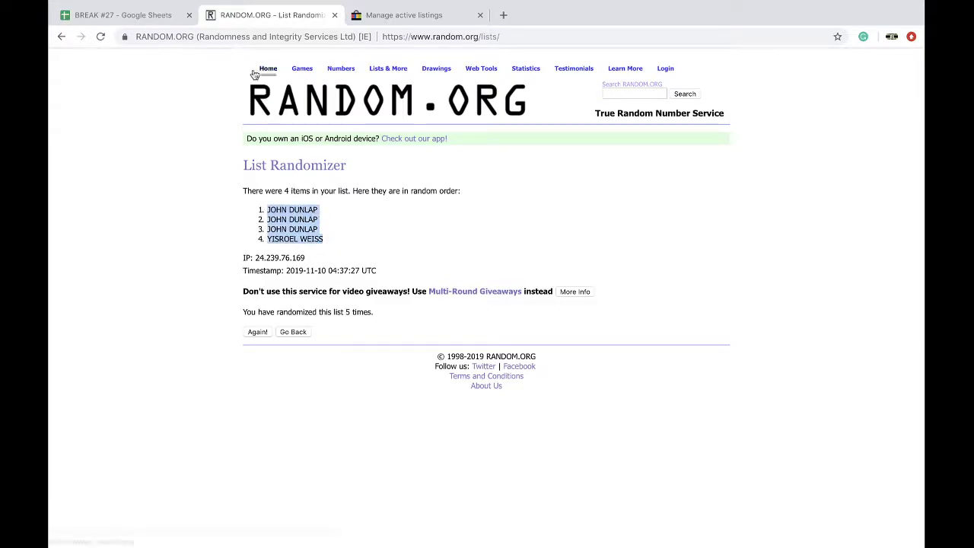
left_click(122, 15)
key("super+v")
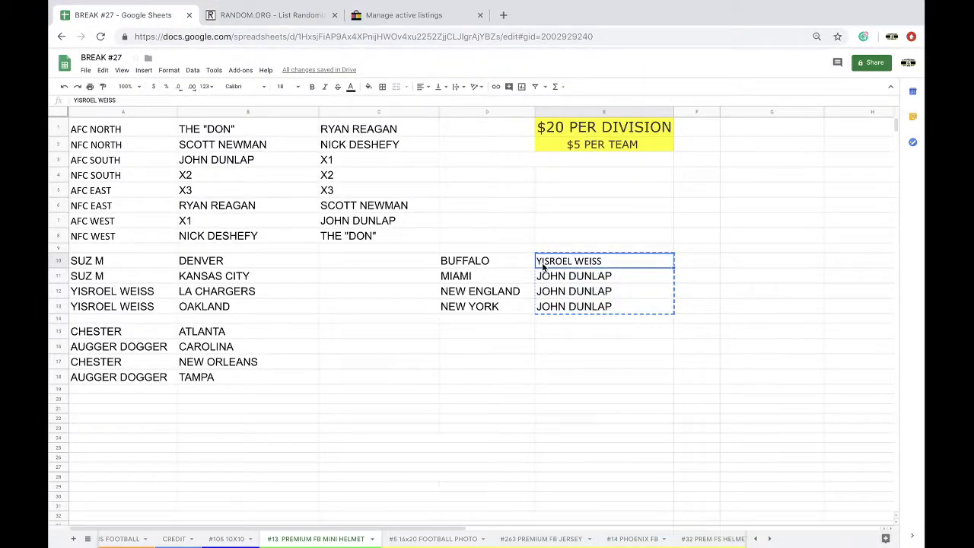
left_click(300, 88)
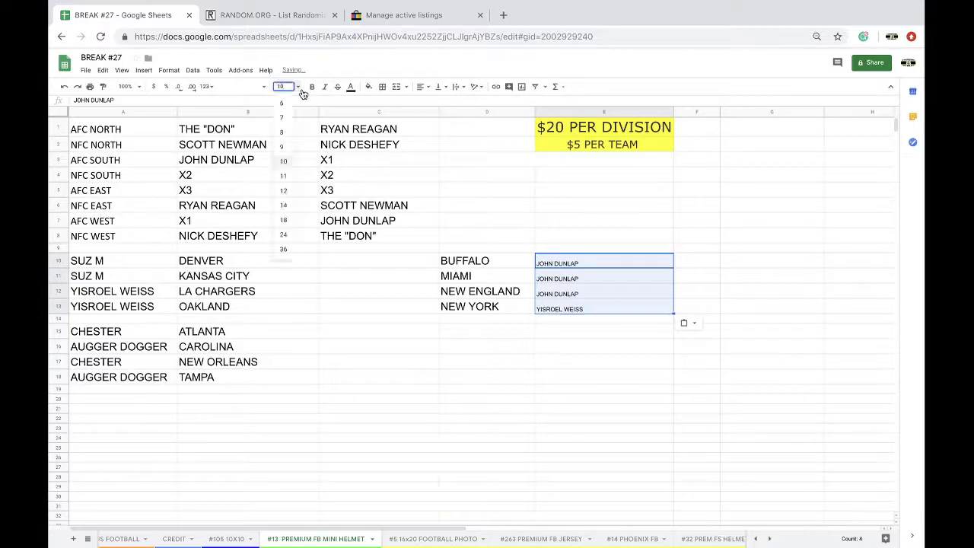
left_click(283, 220)
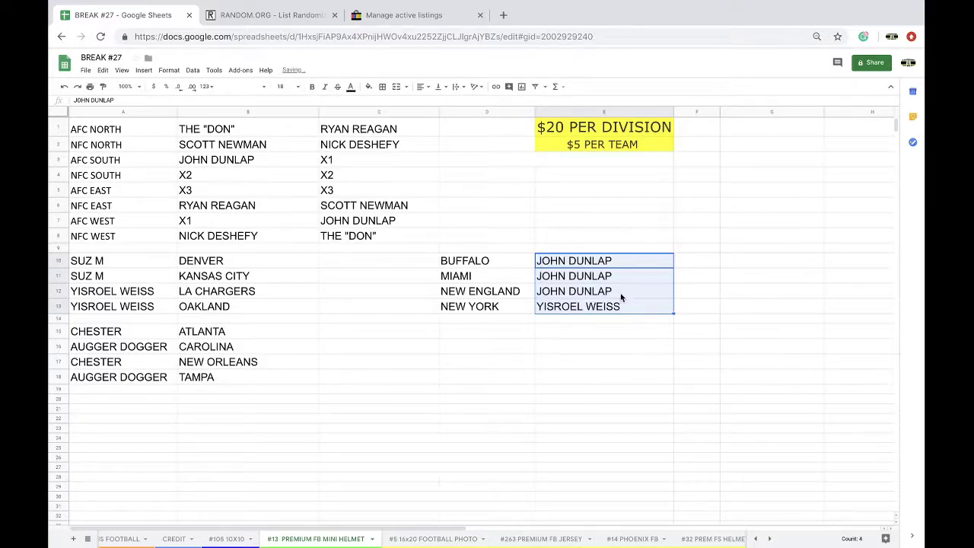
left_click(570, 290)
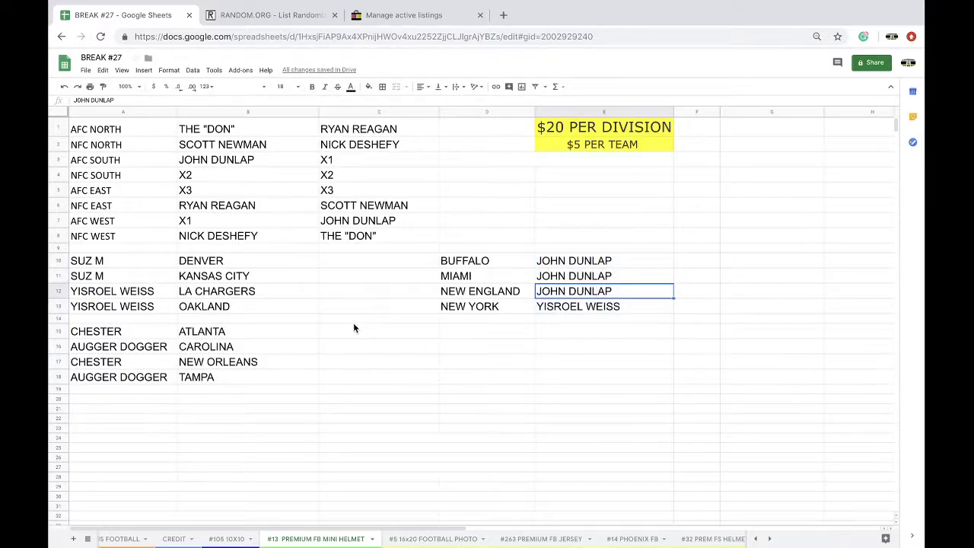